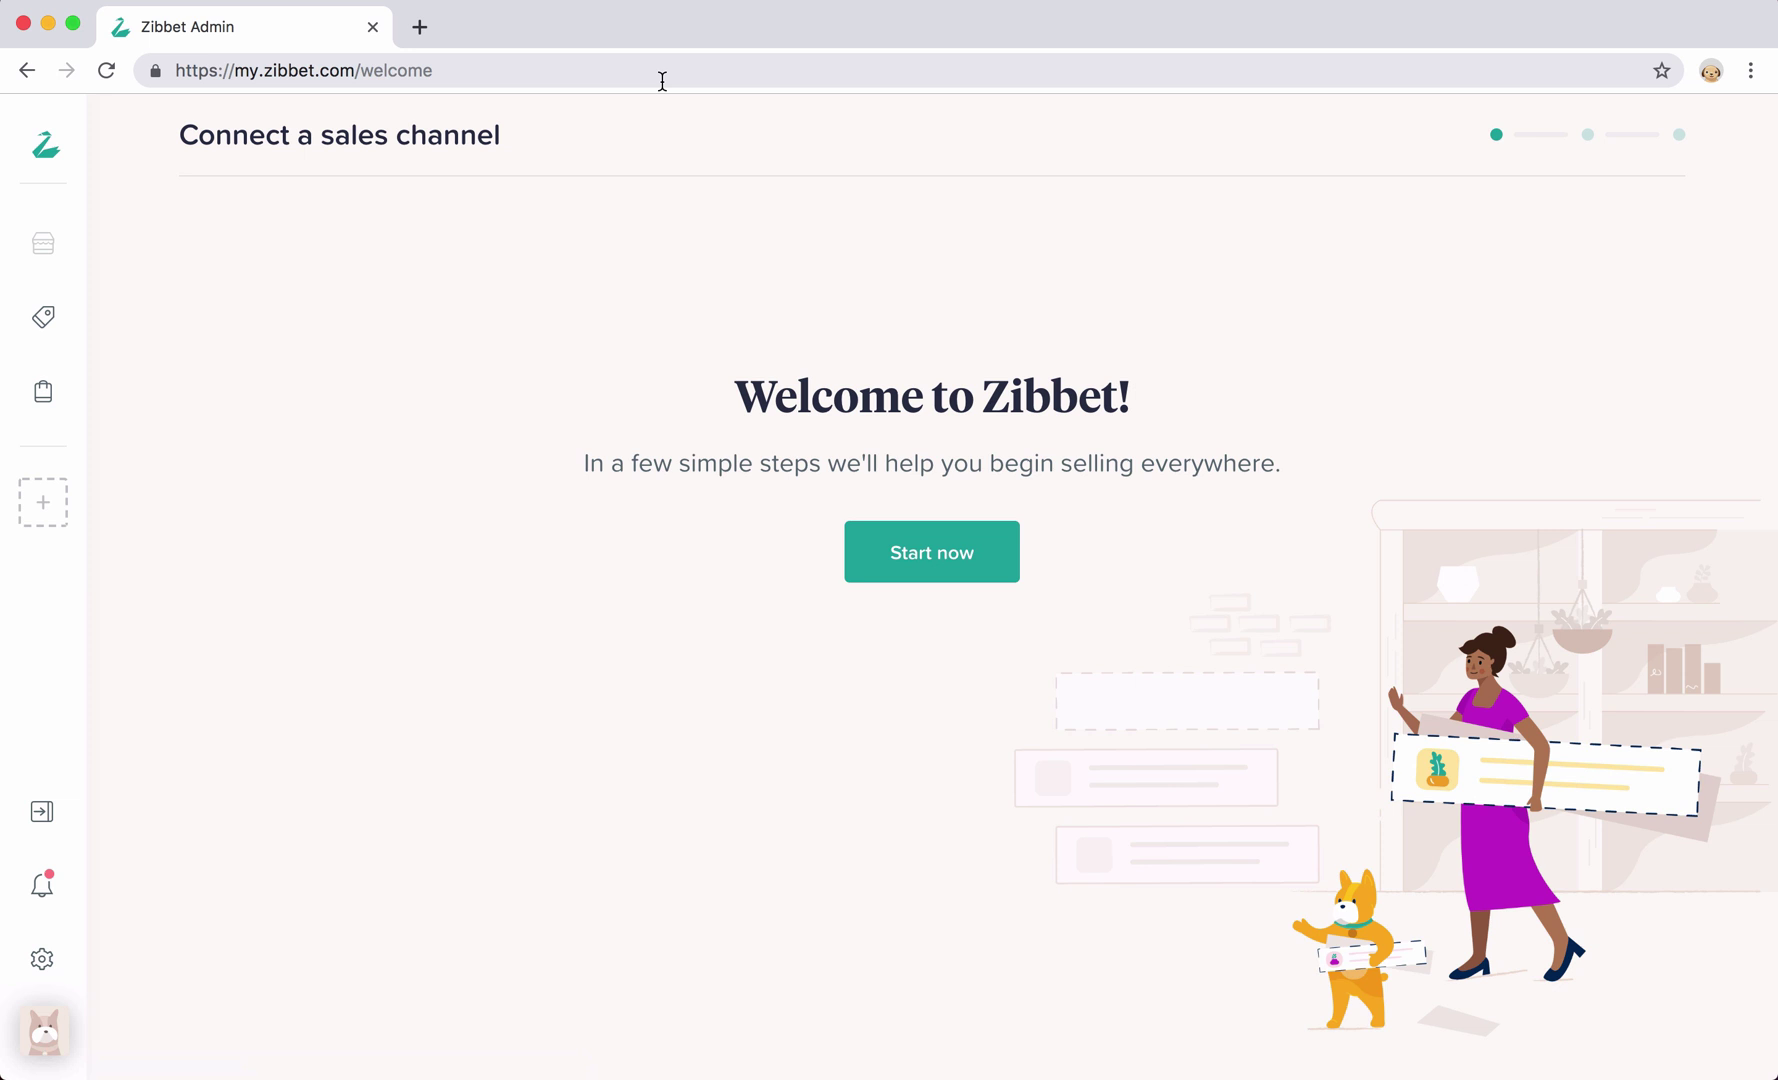
Start the sales channel setup and pick Etsy as the first channel to connect
click(926, 544)
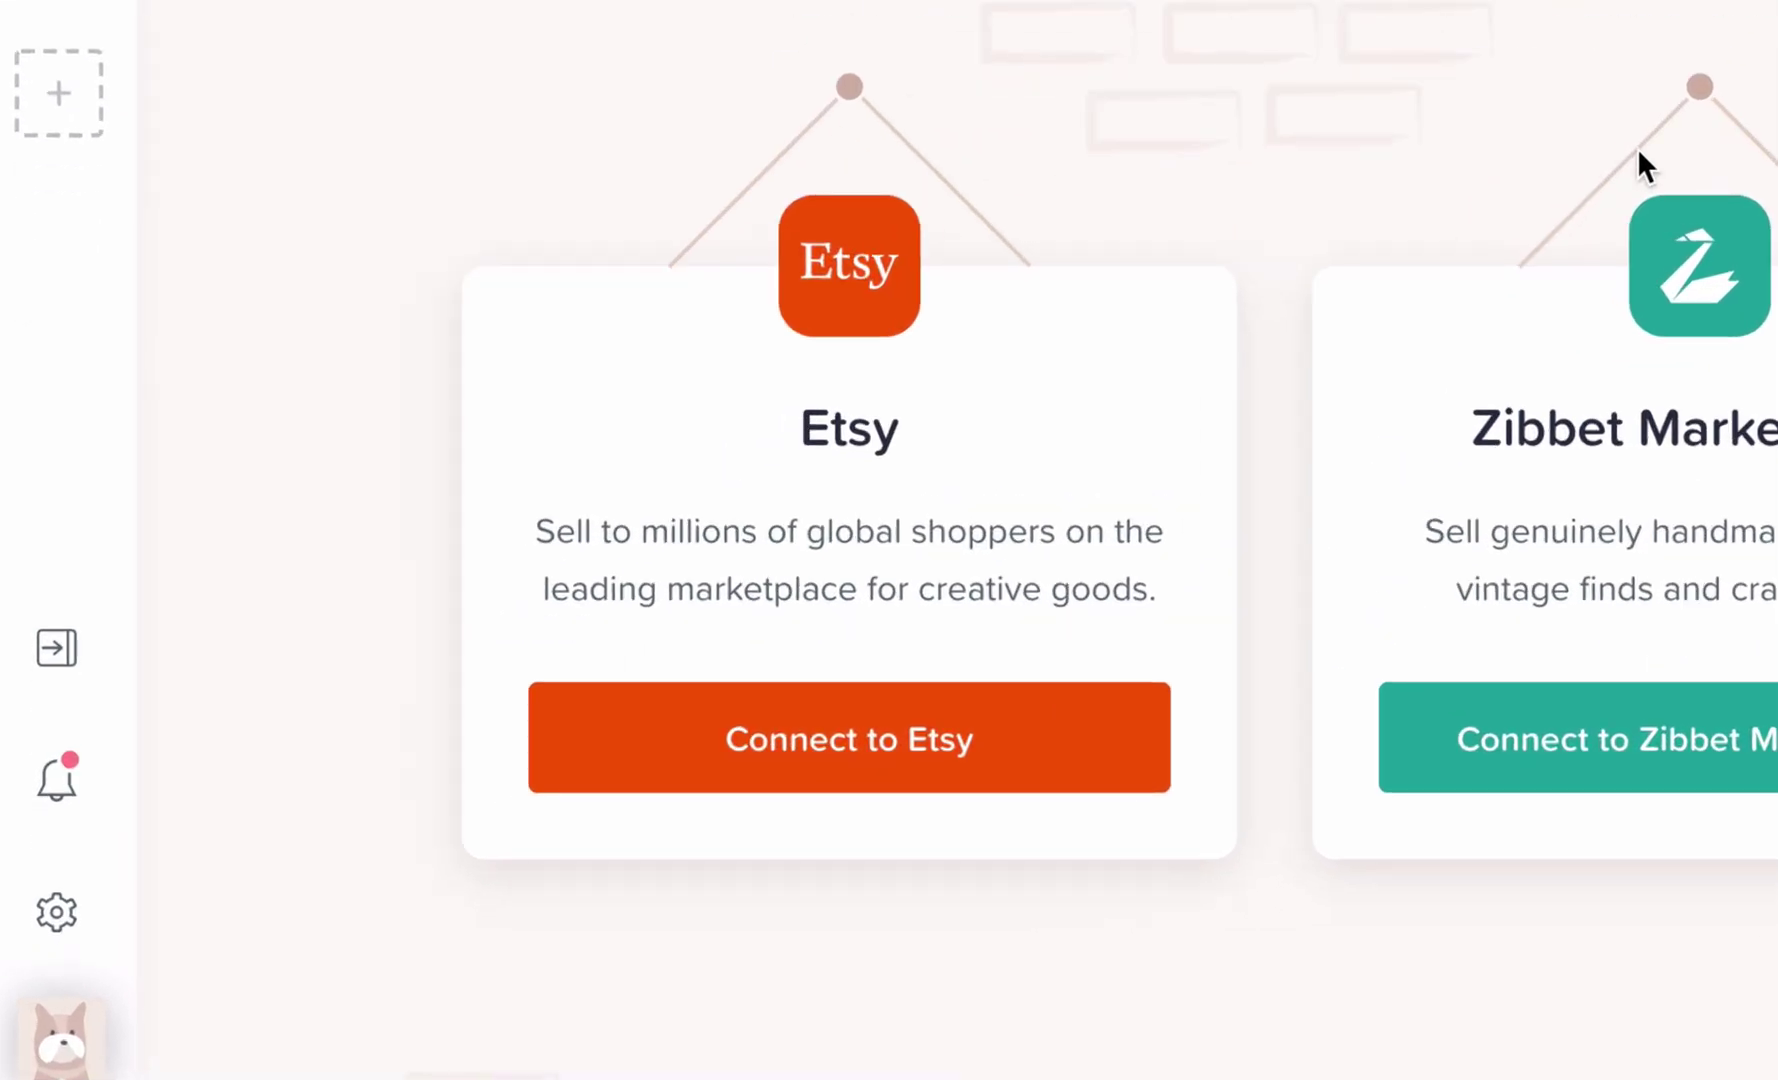
click(917, 735)
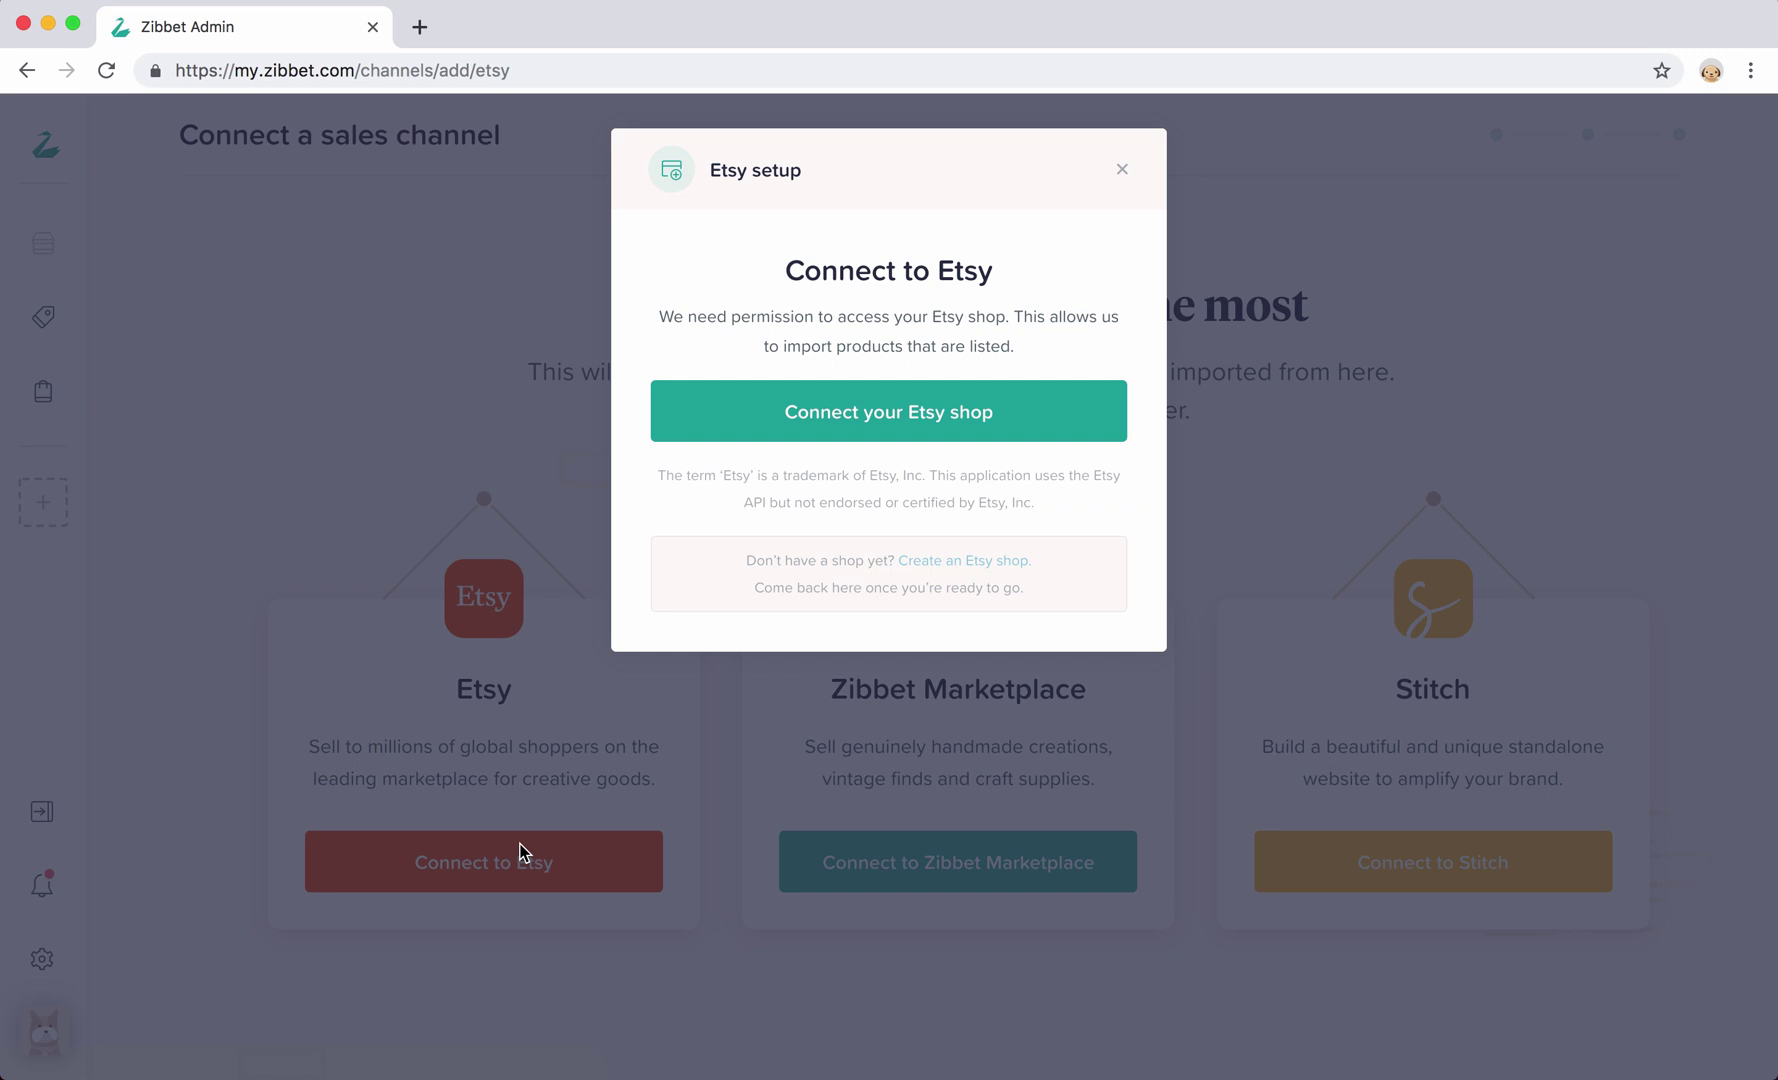
Go to Etsy to connect the shop and review the Zibbet access permissions
click(822, 430)
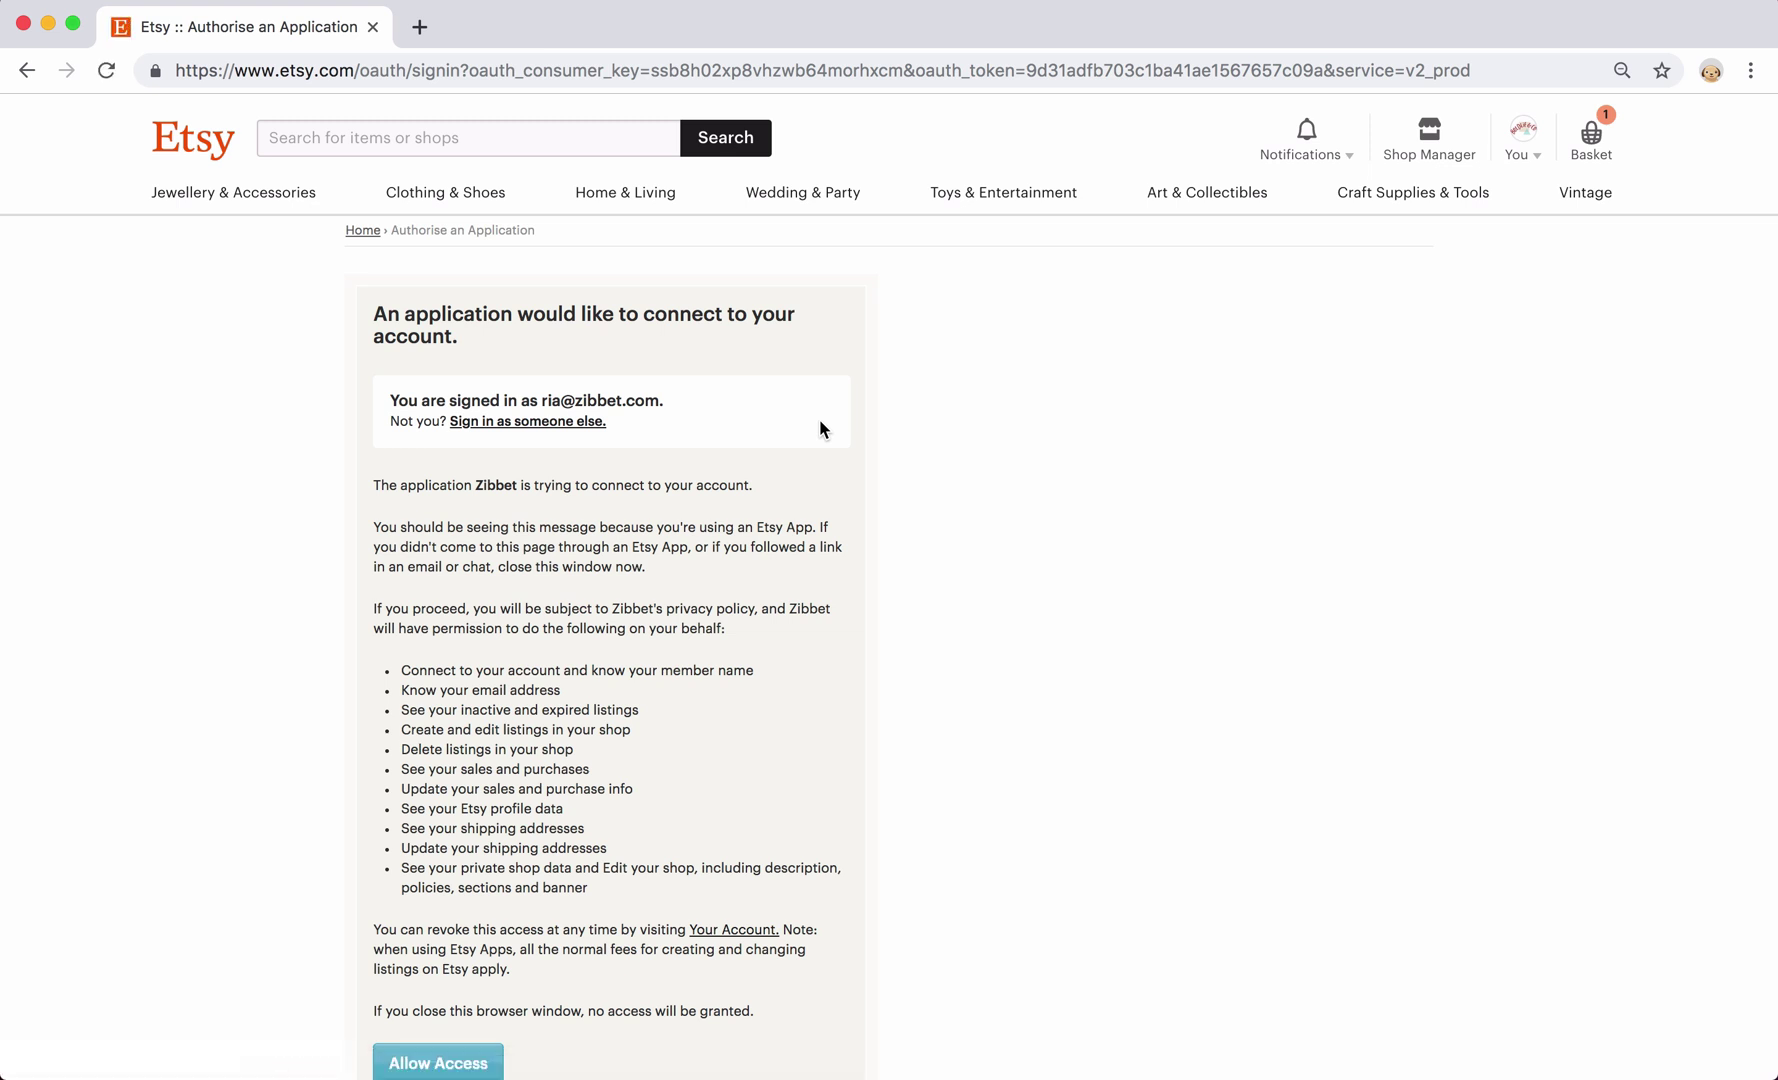
scroll(820, 429, down, 2)
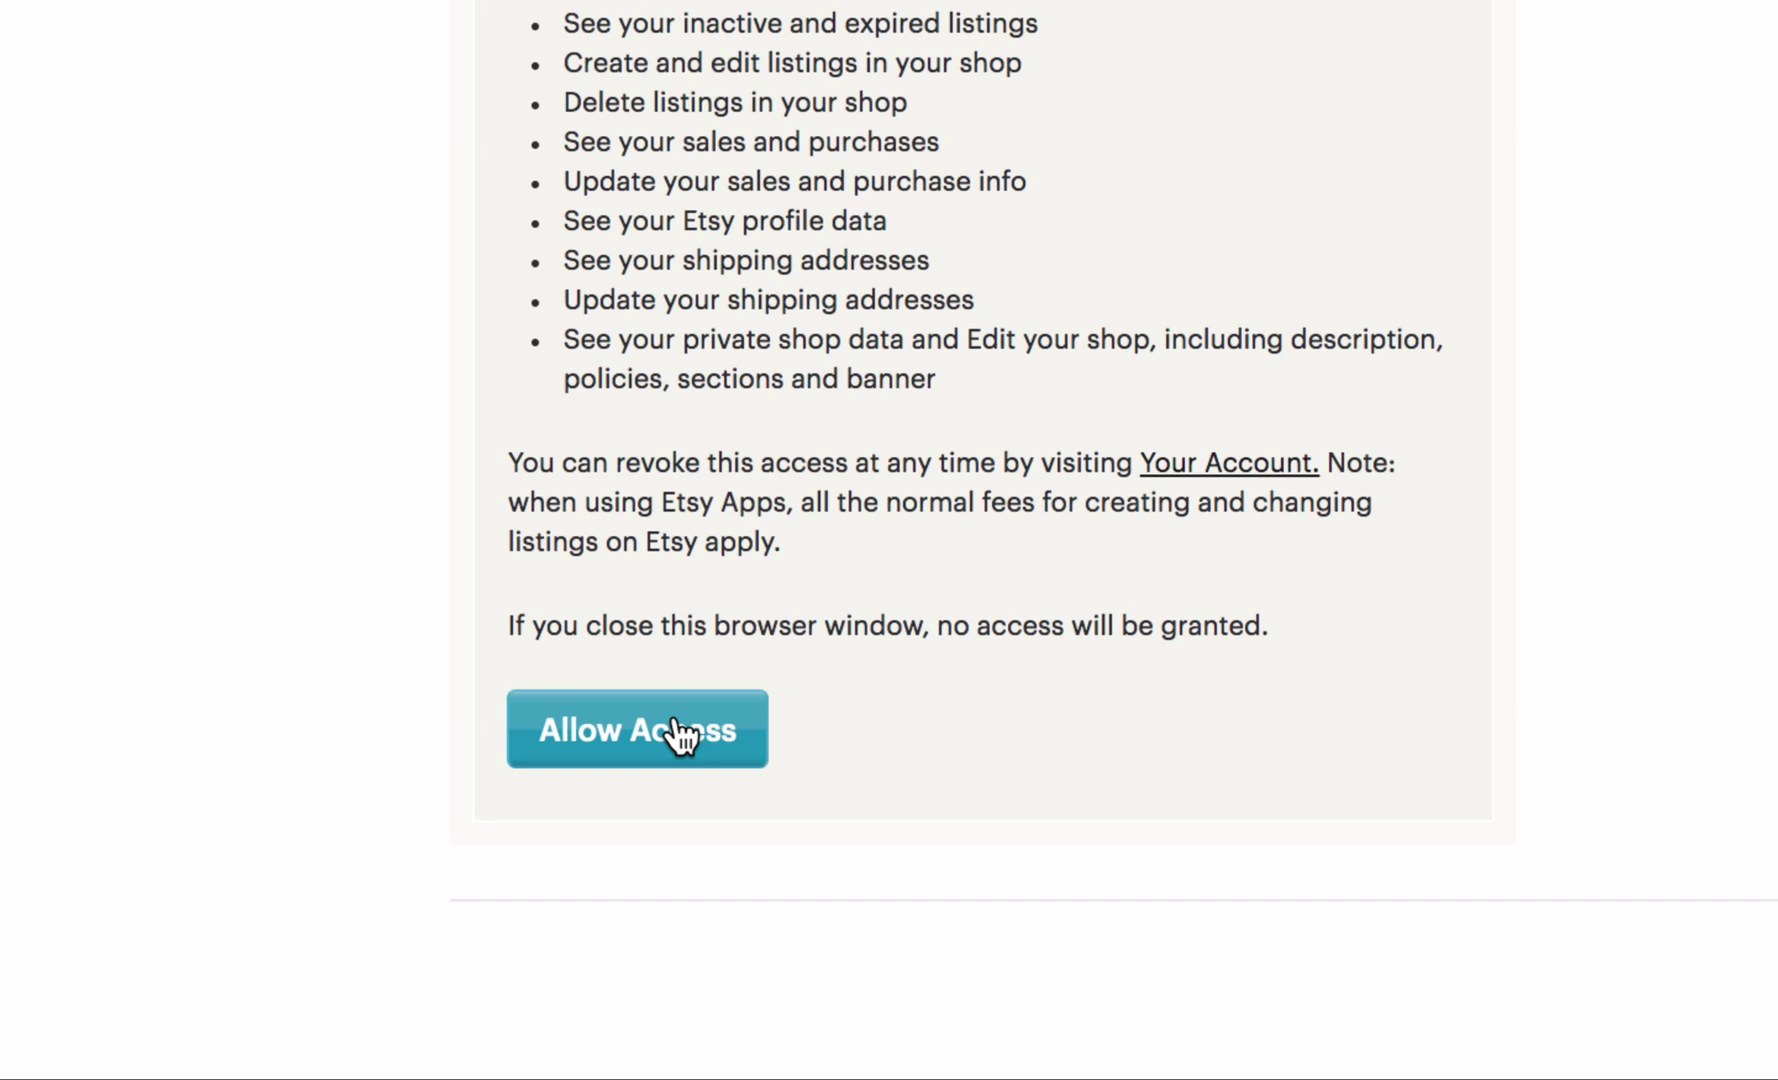
Allow Zibbet access to the Etsy shop and view the 30 imported products
click(678, 735)
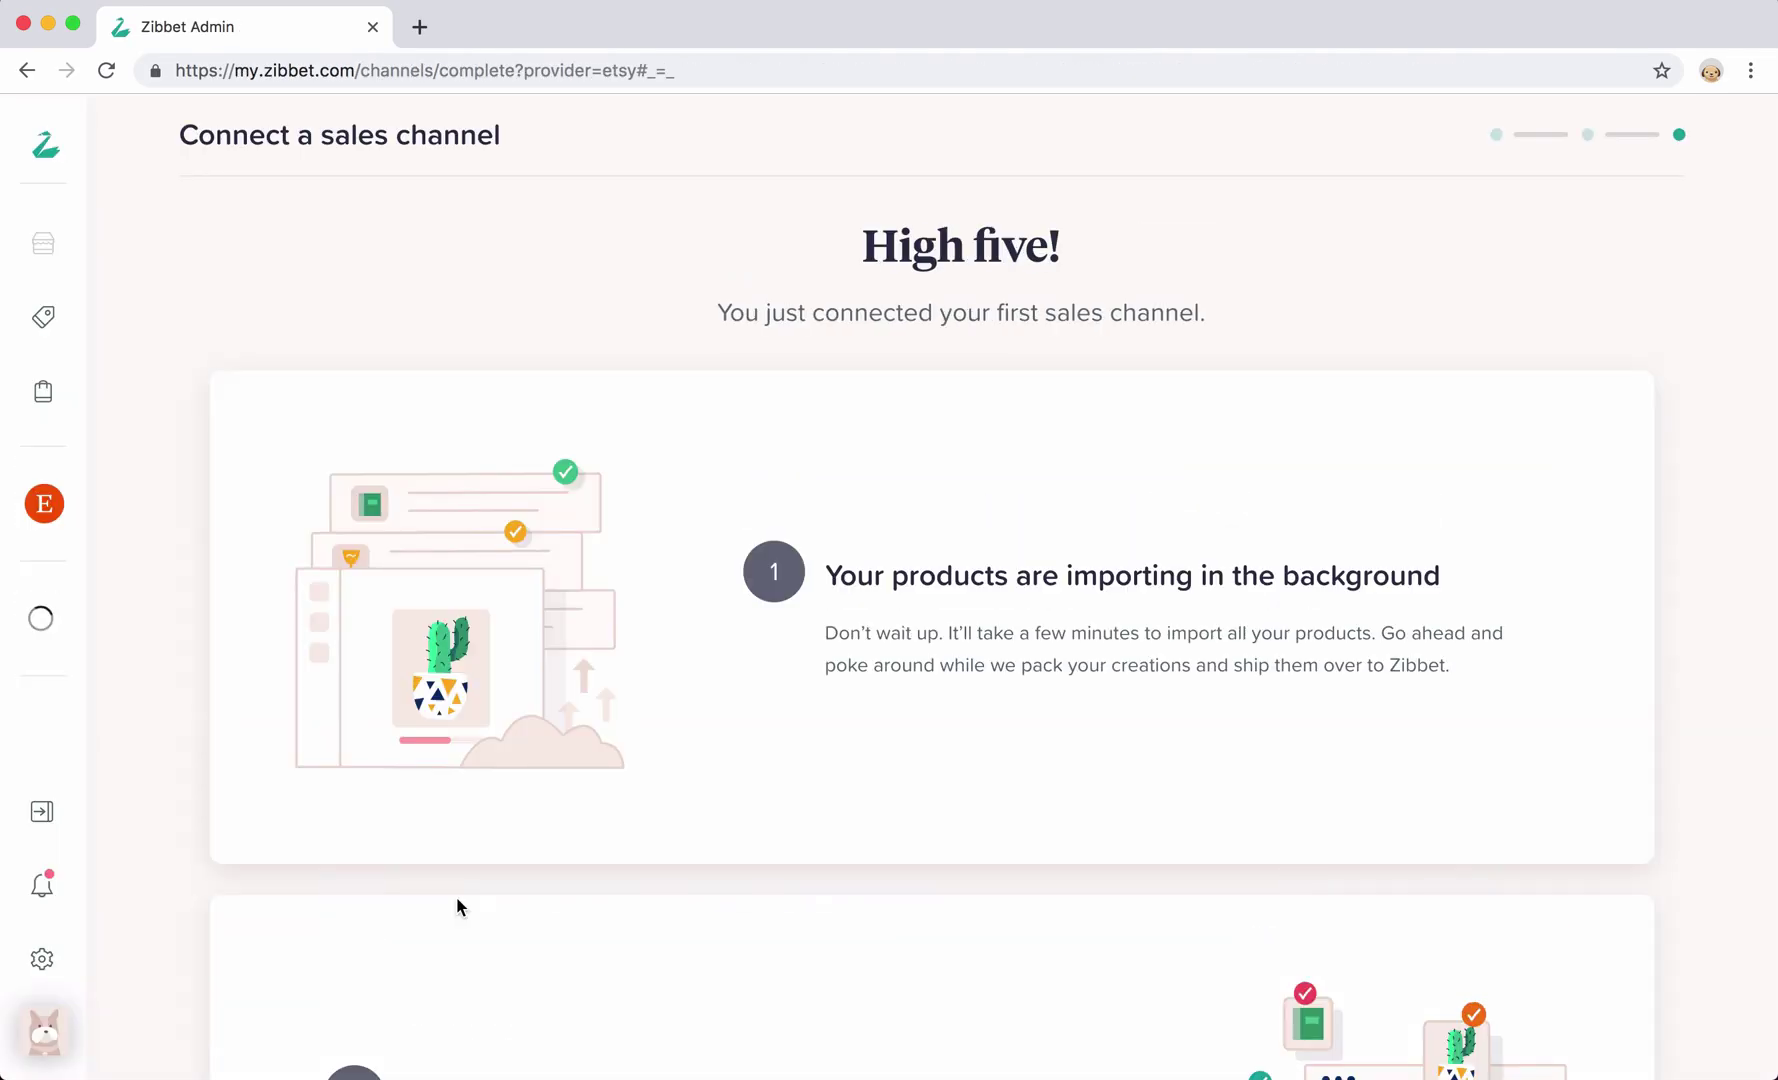
scroll(457, 906, down, 3)
scroll(457, 906, down, 10)
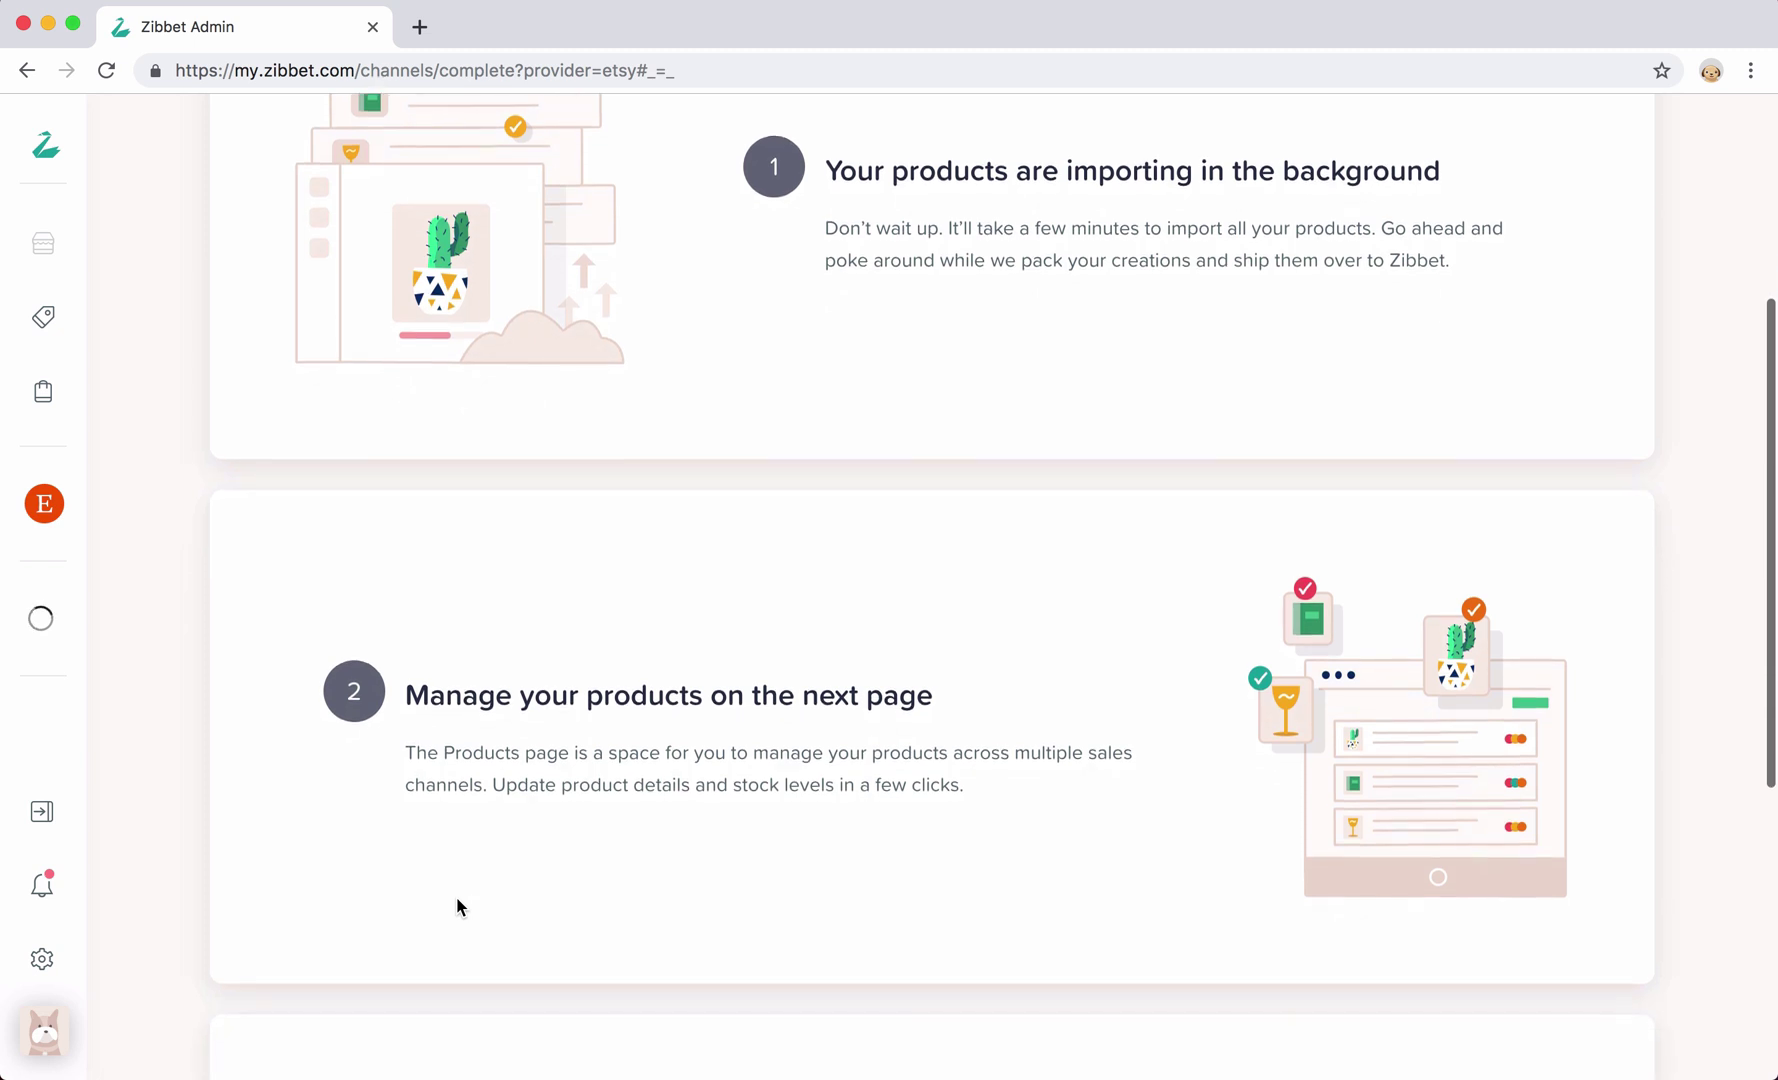
scroll(456, 897, down, 5)
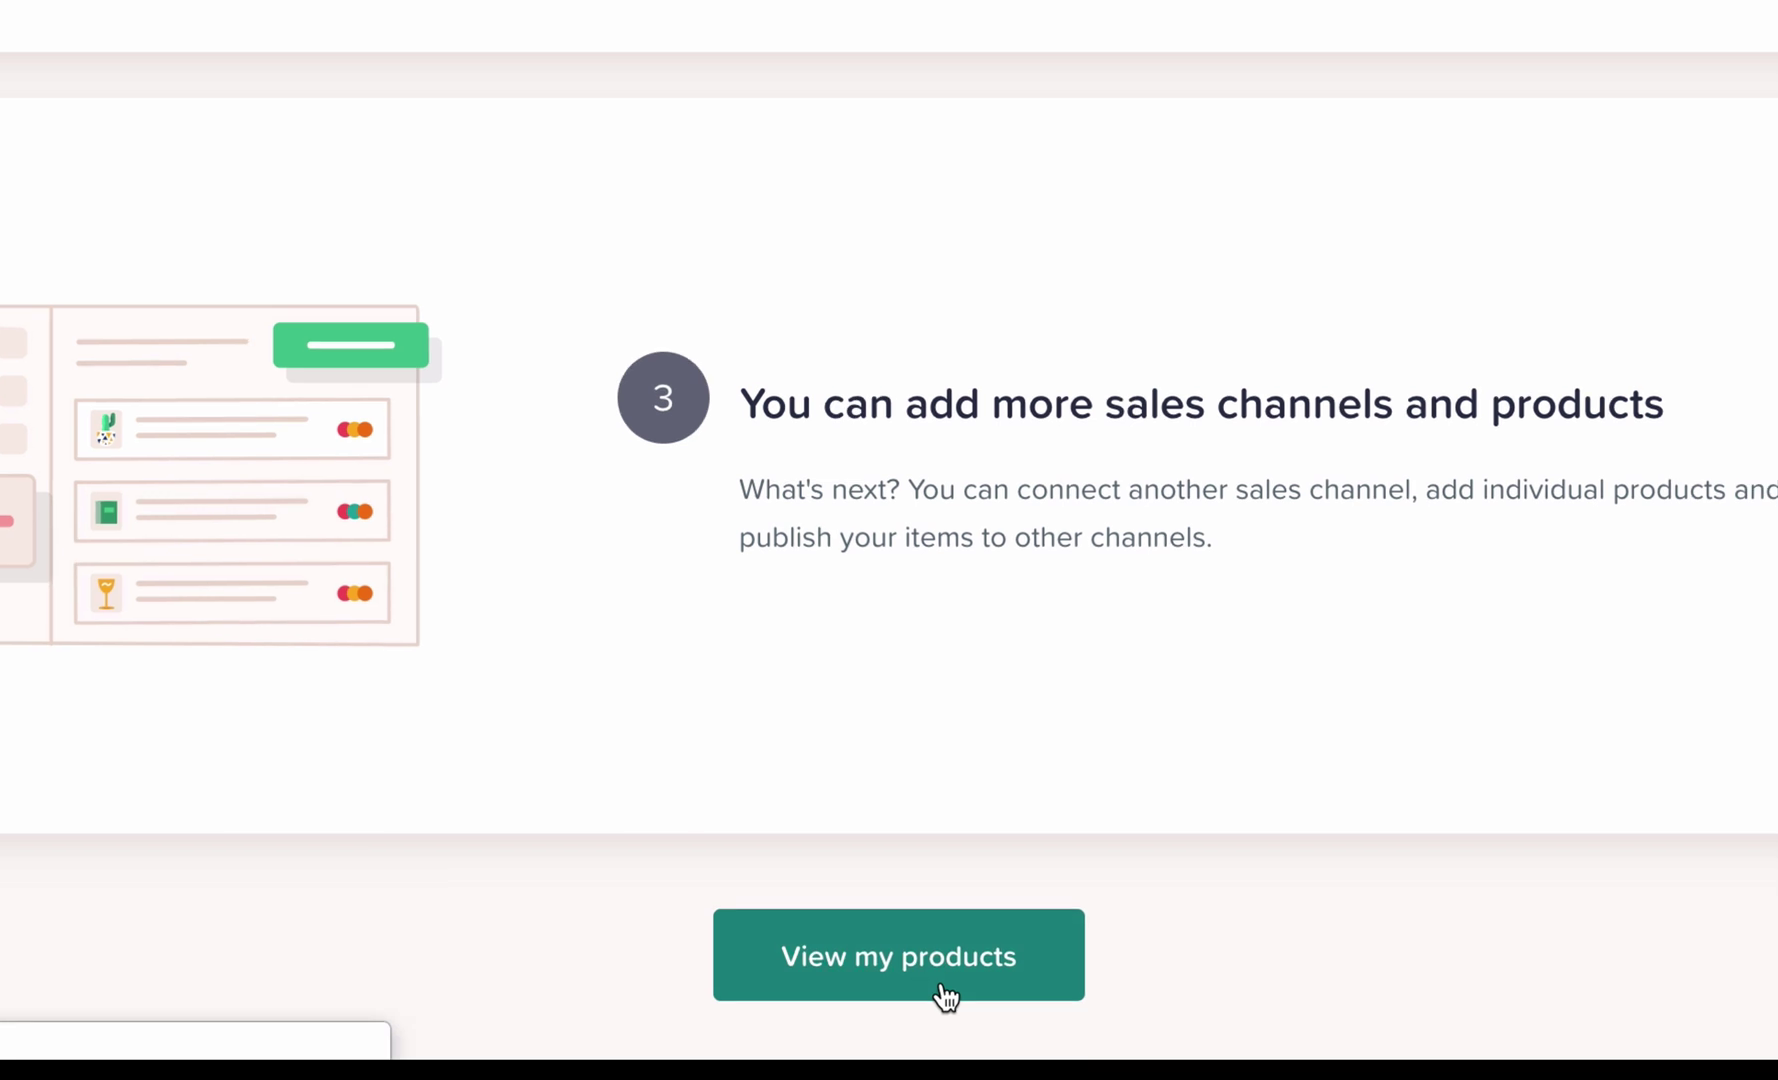
click(943, 993)
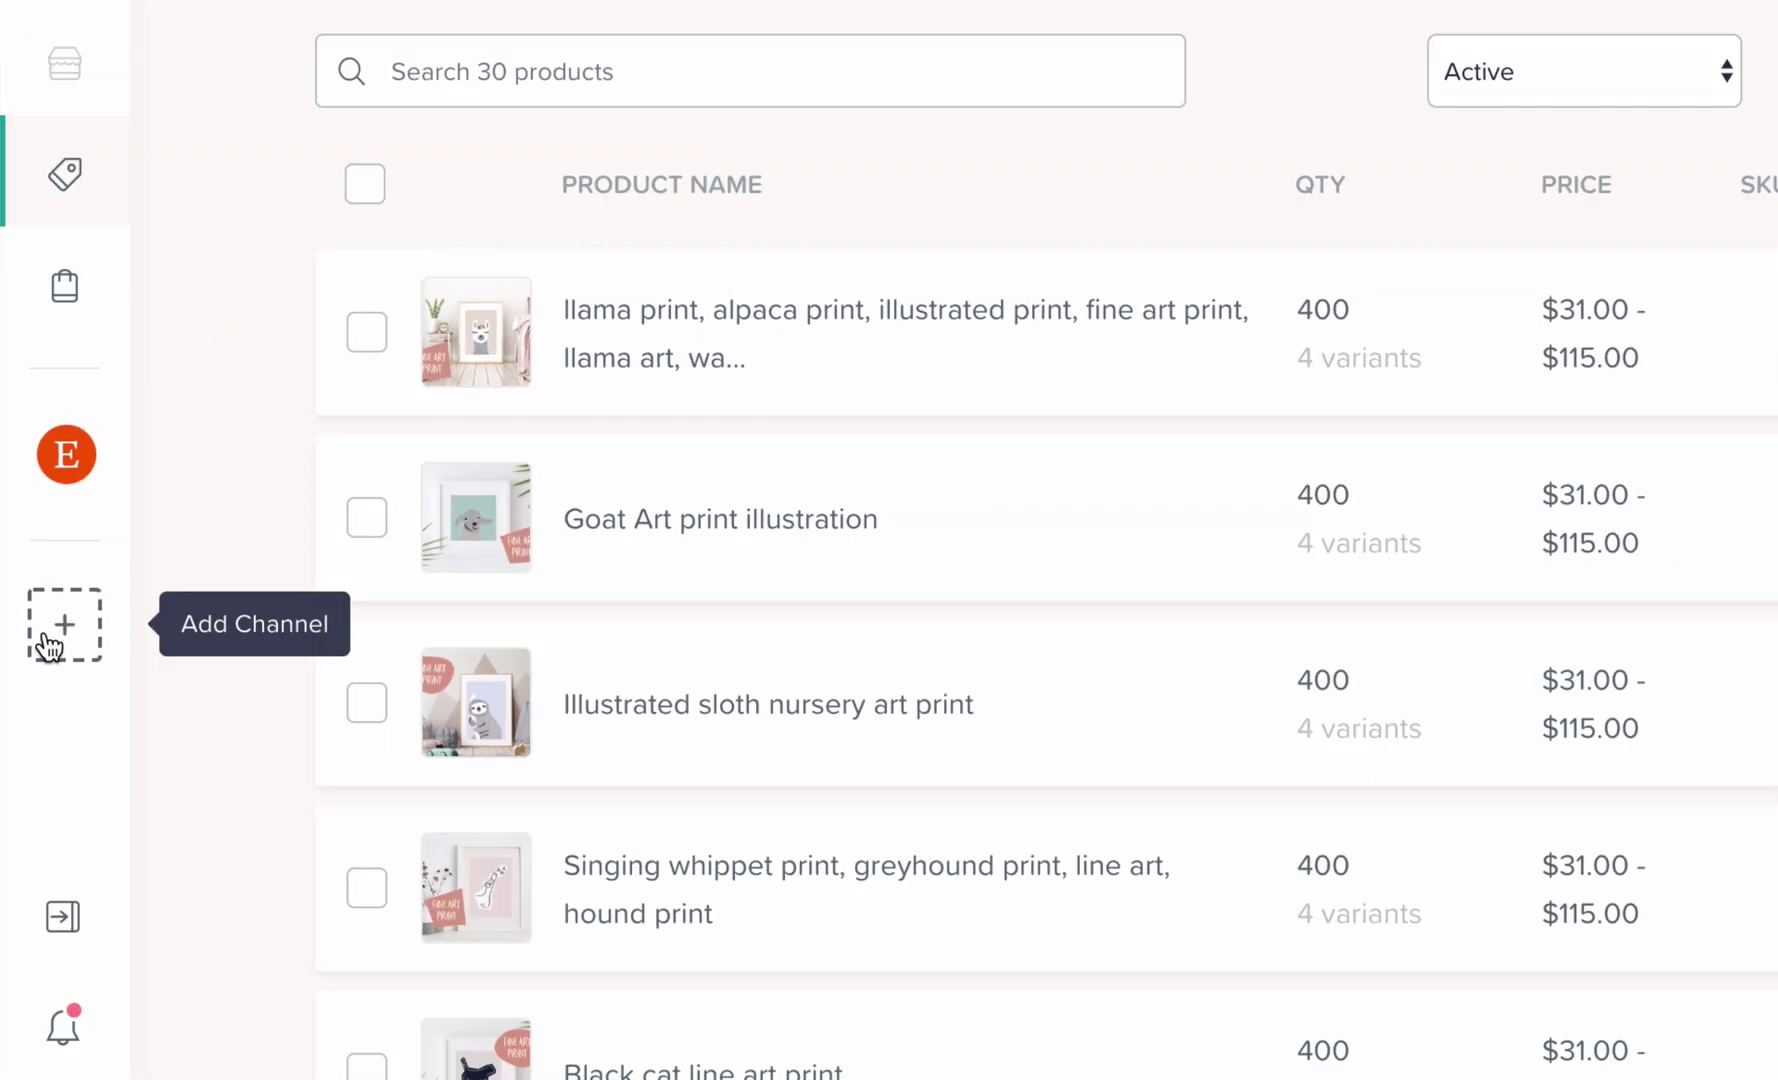
Add a Zibbet Marketplace channel with shop name 'boldlieandco' and the shop's PayPal email address
click(82, 674)
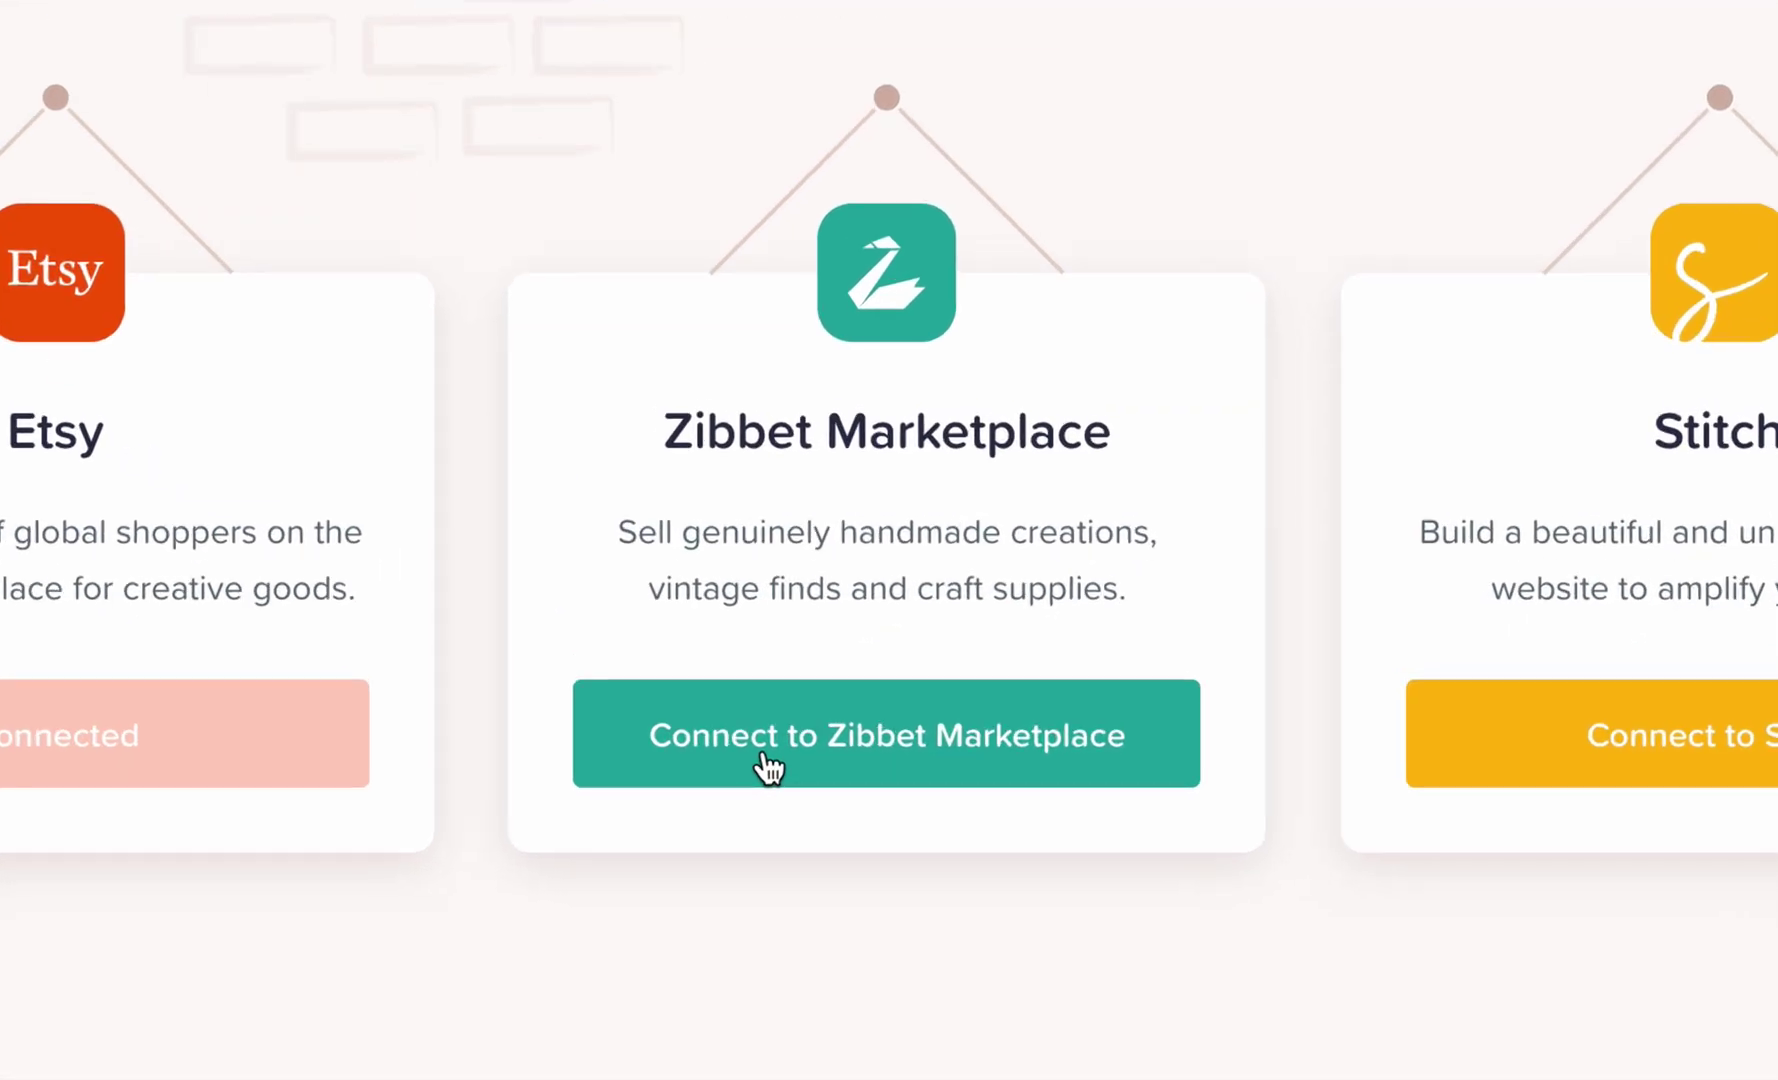
click(763, 757)
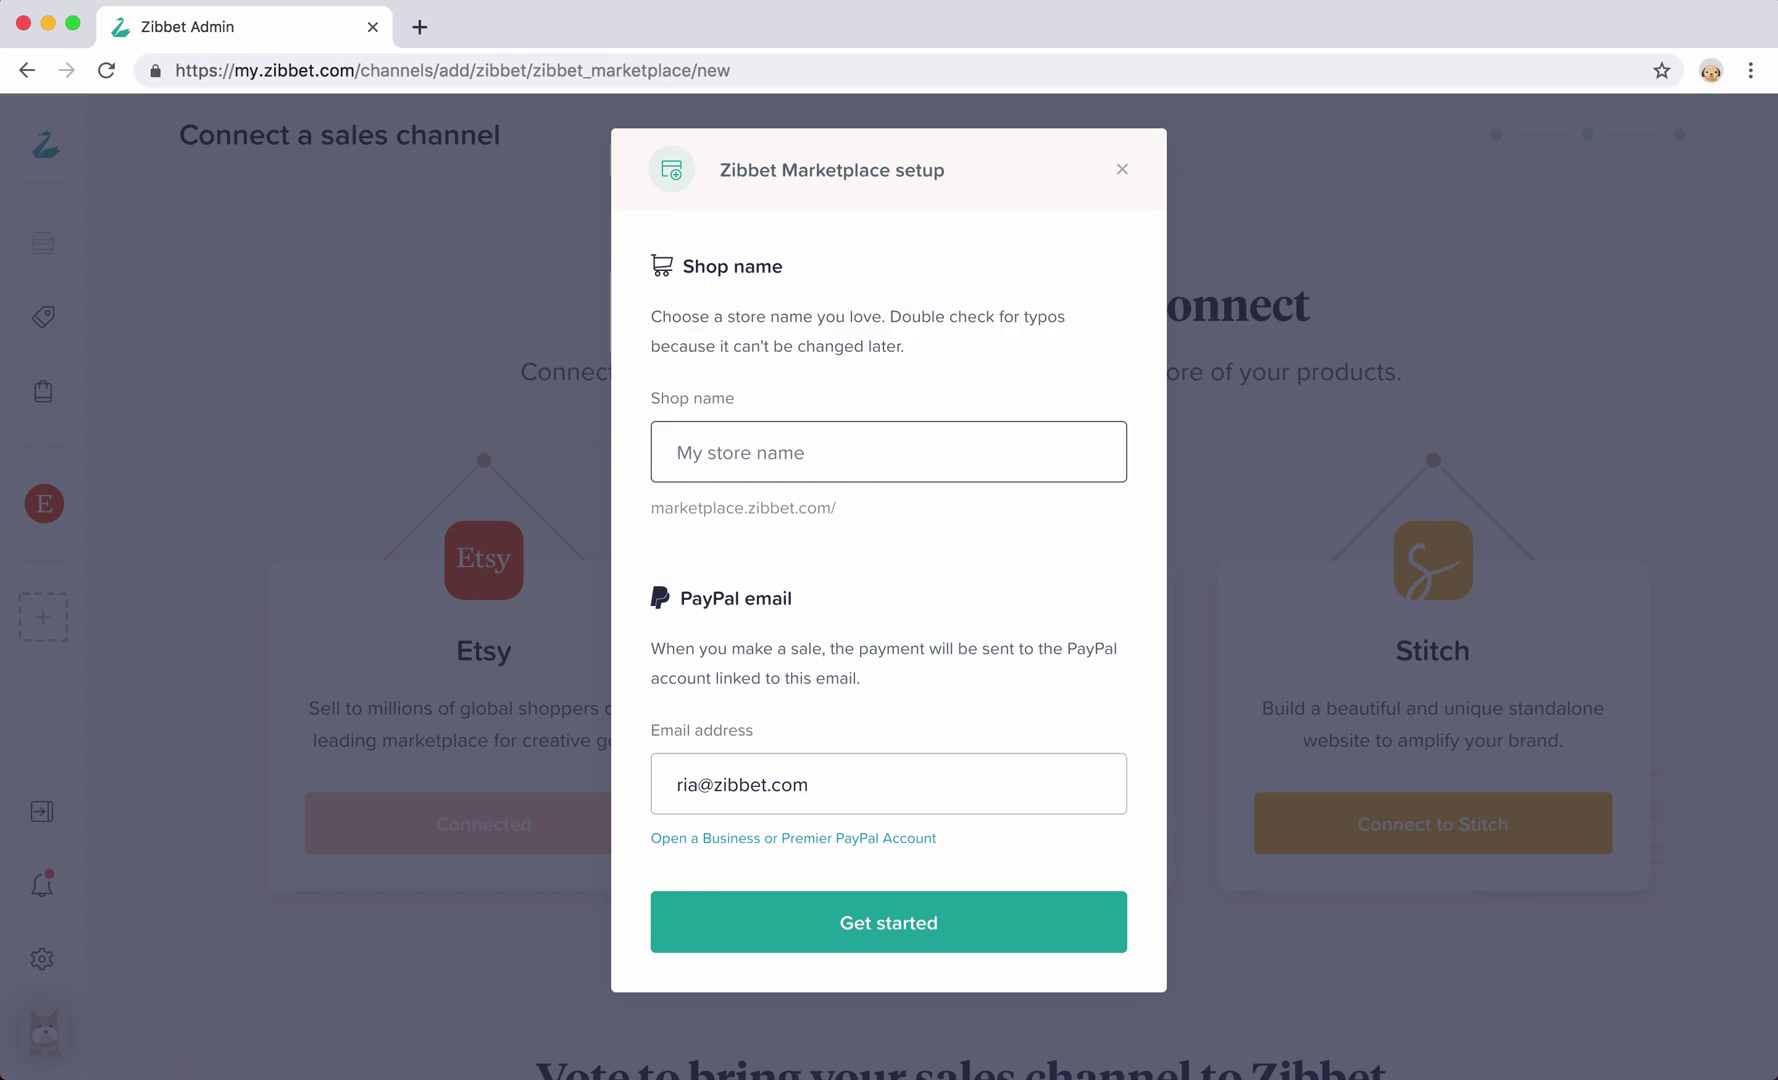
text(boldlieandco)
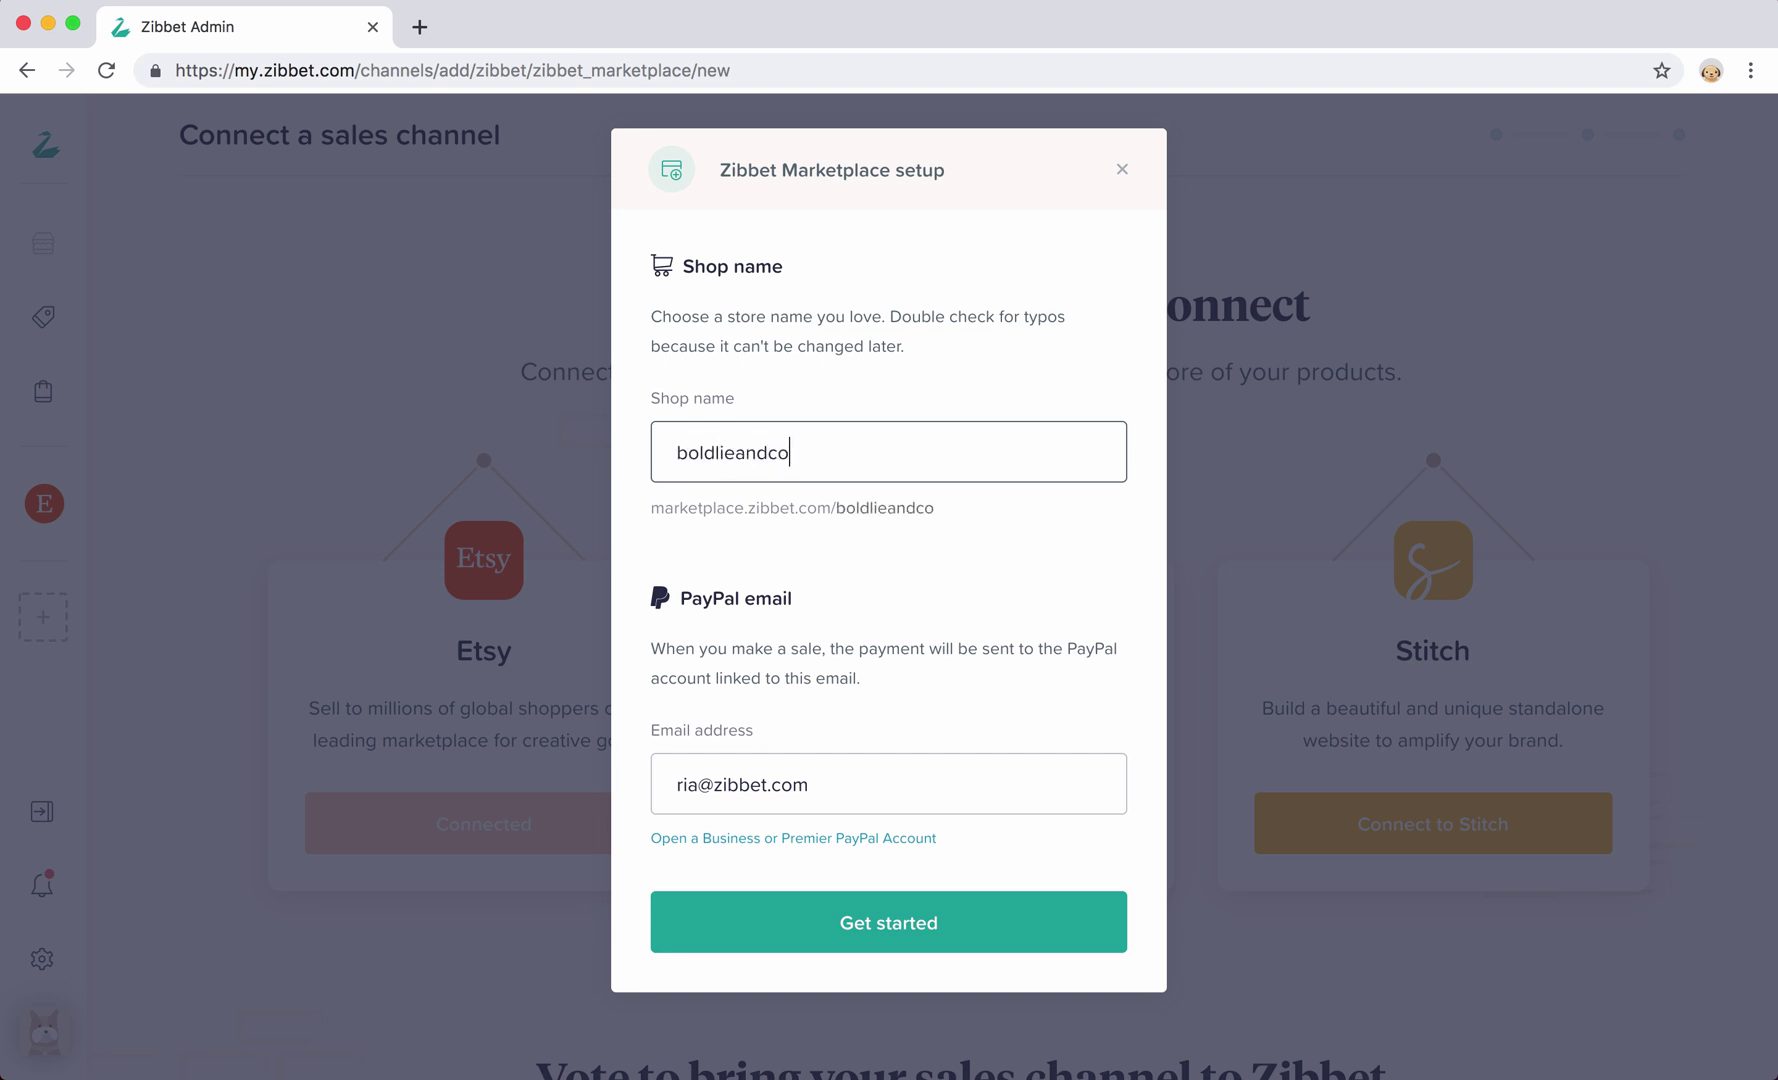
key(Tab)
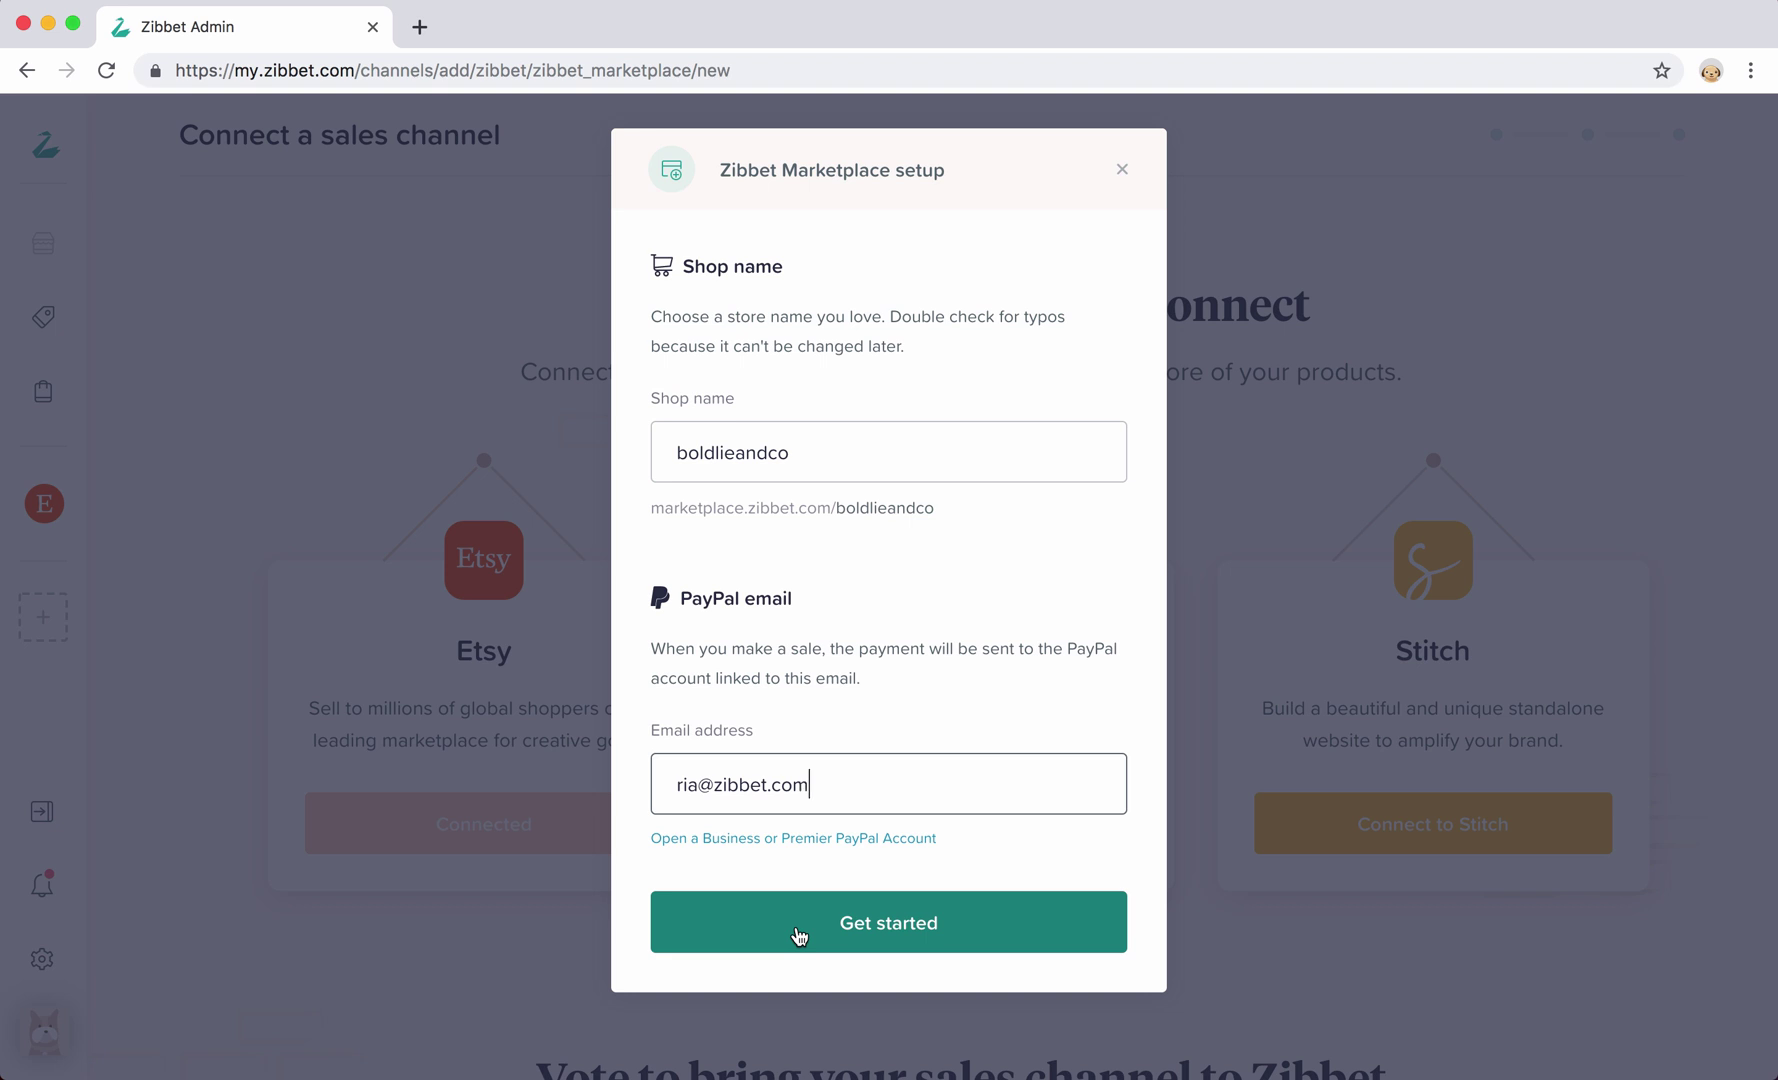
Create the Zibbet Marketplace shop and go back to the 30-product list
click(798, 934)
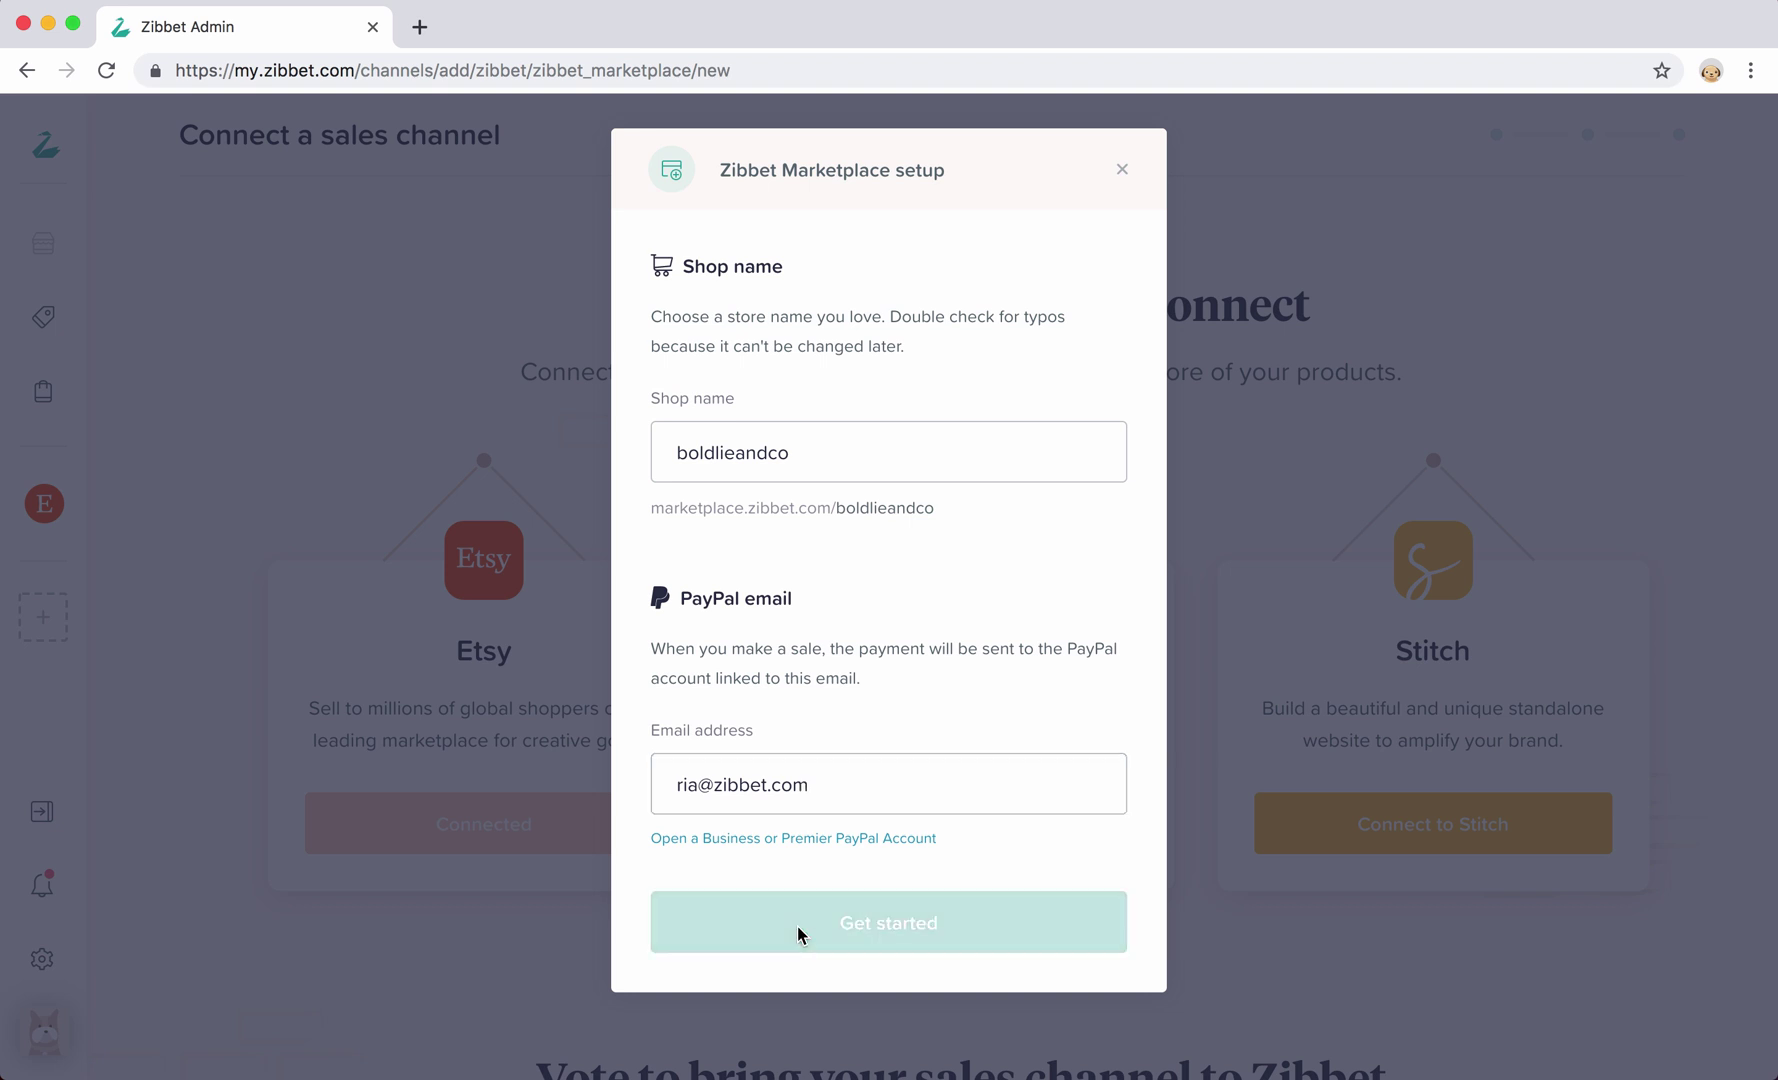
scroll(798, 934, down, 3)
scroll(797, 935, down, 9)
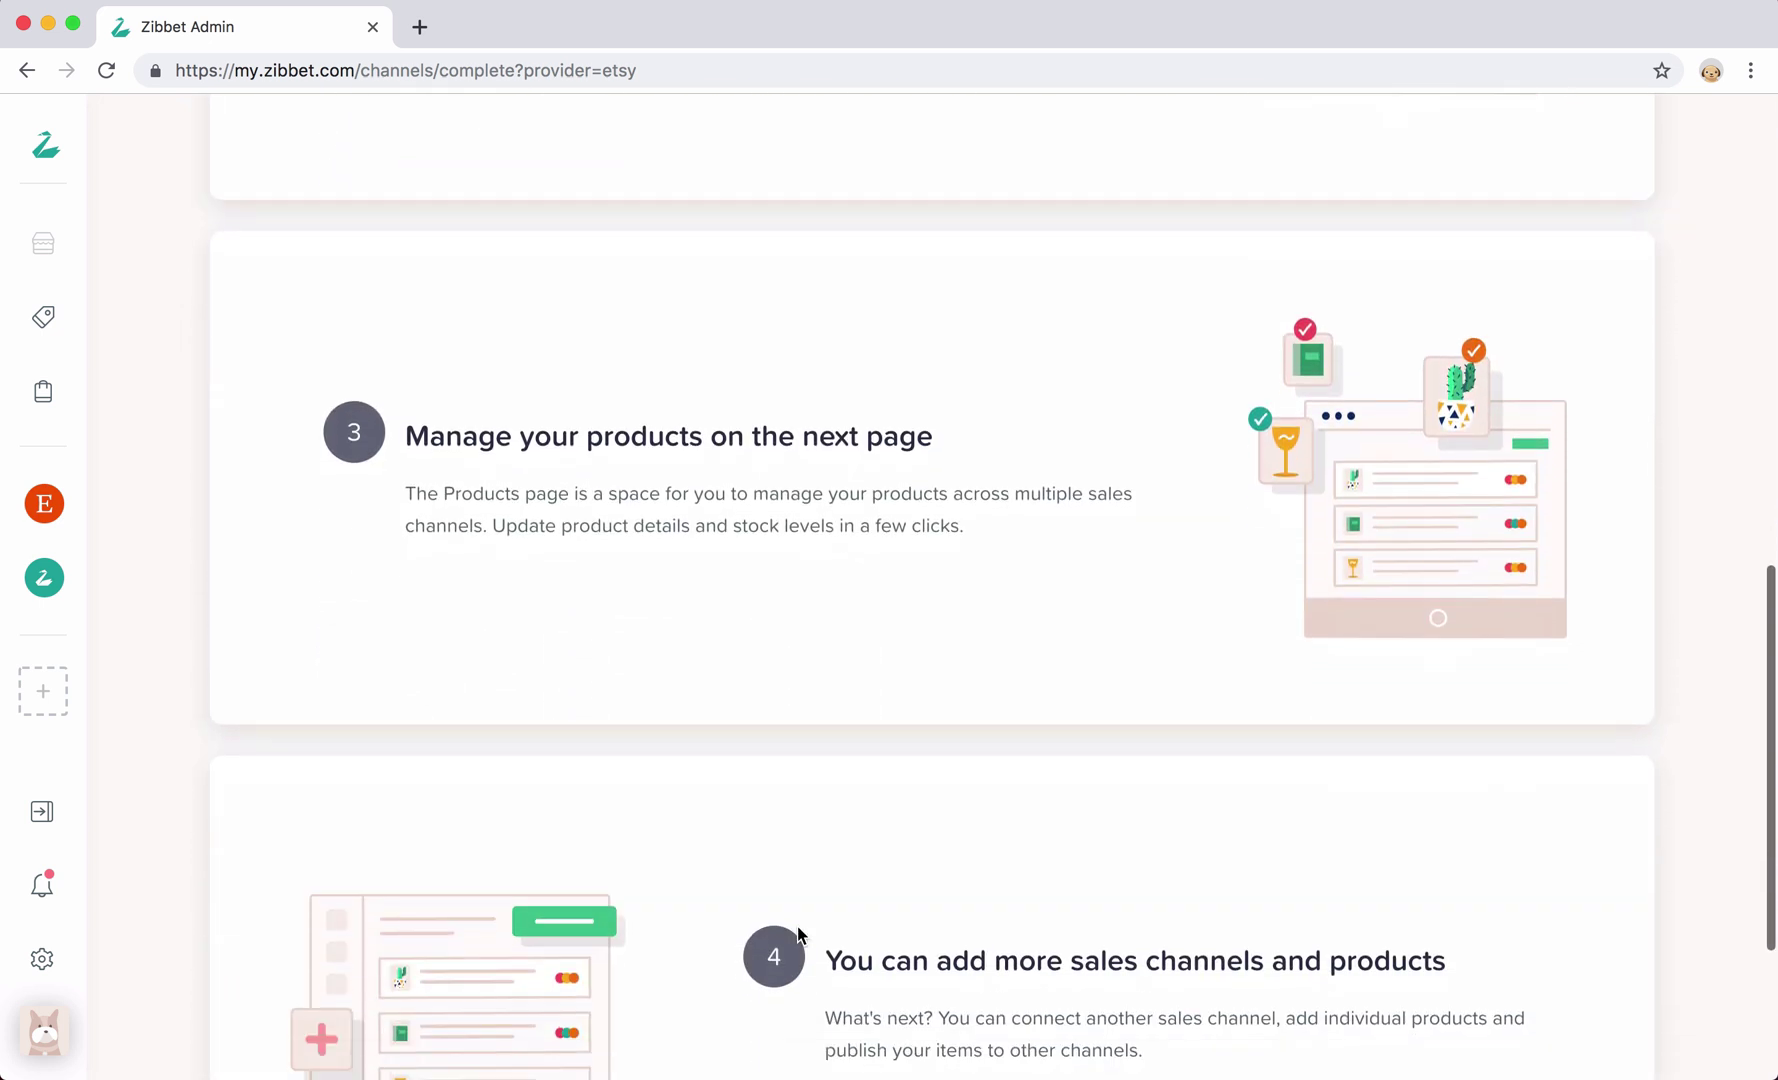
scroll(797, 927, down, 3)
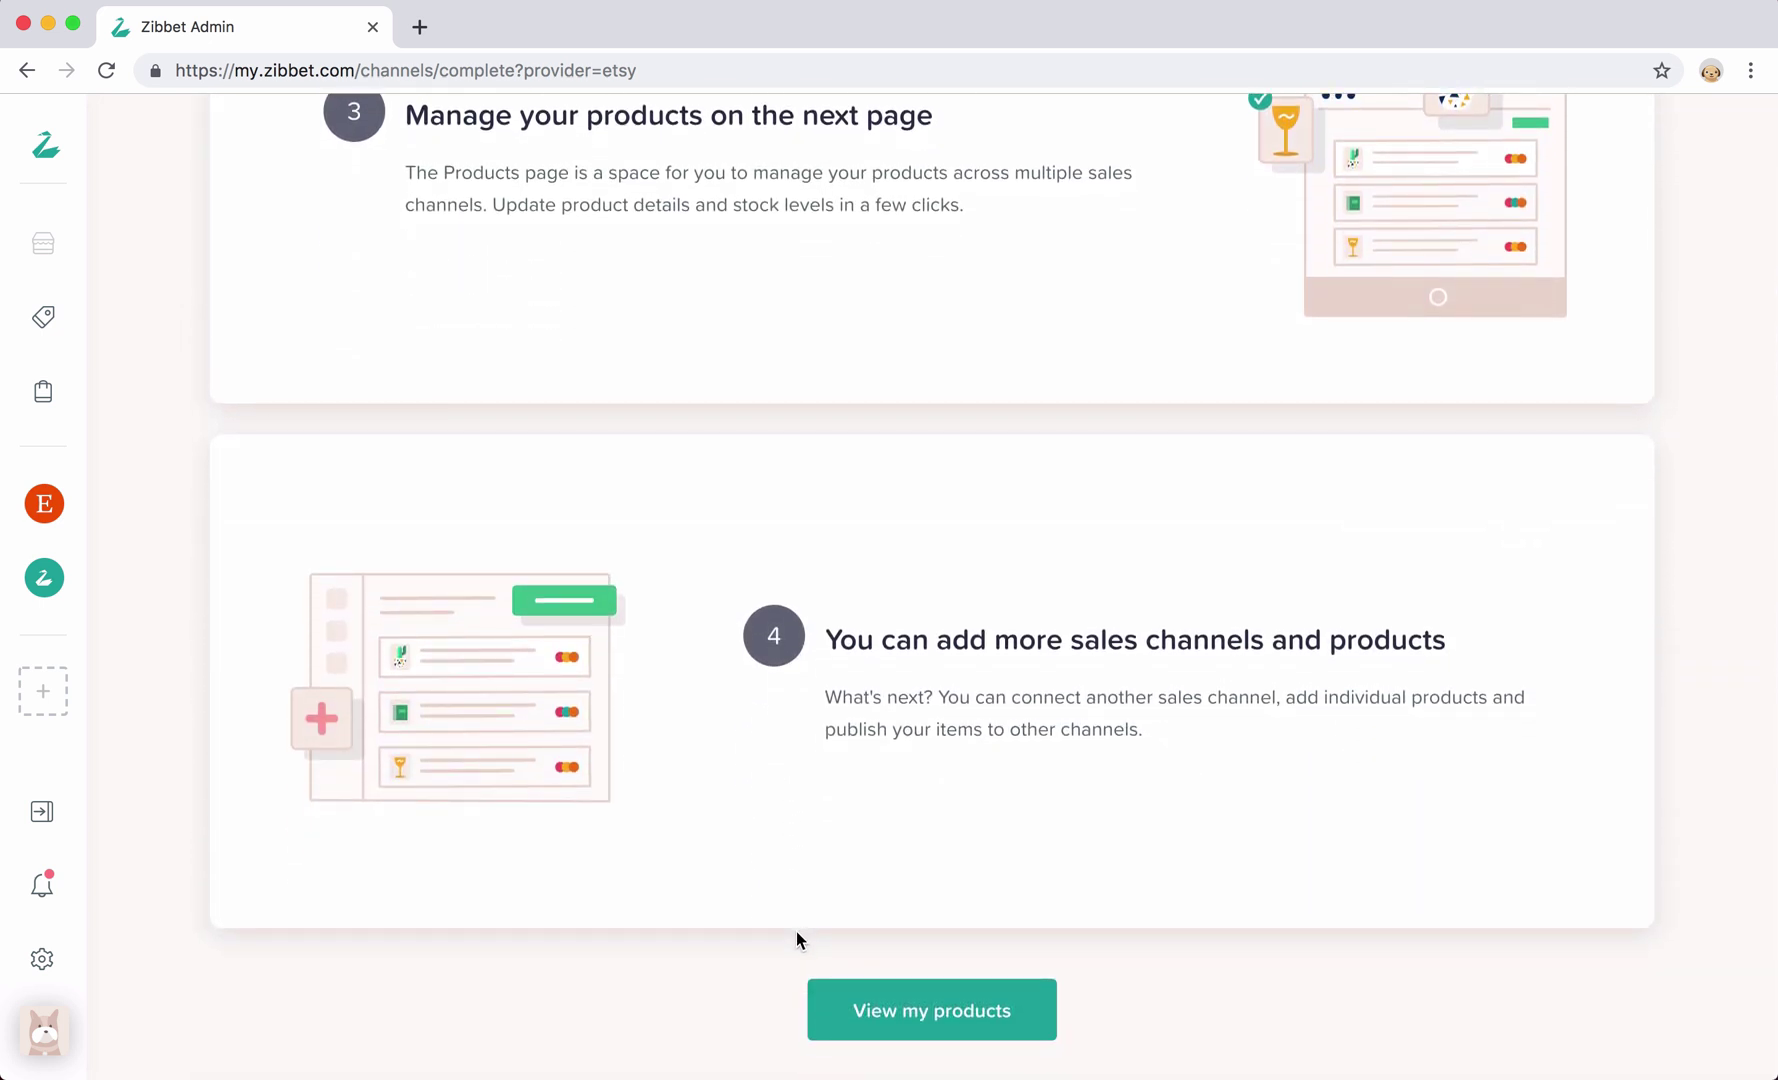
click(880, 1010)
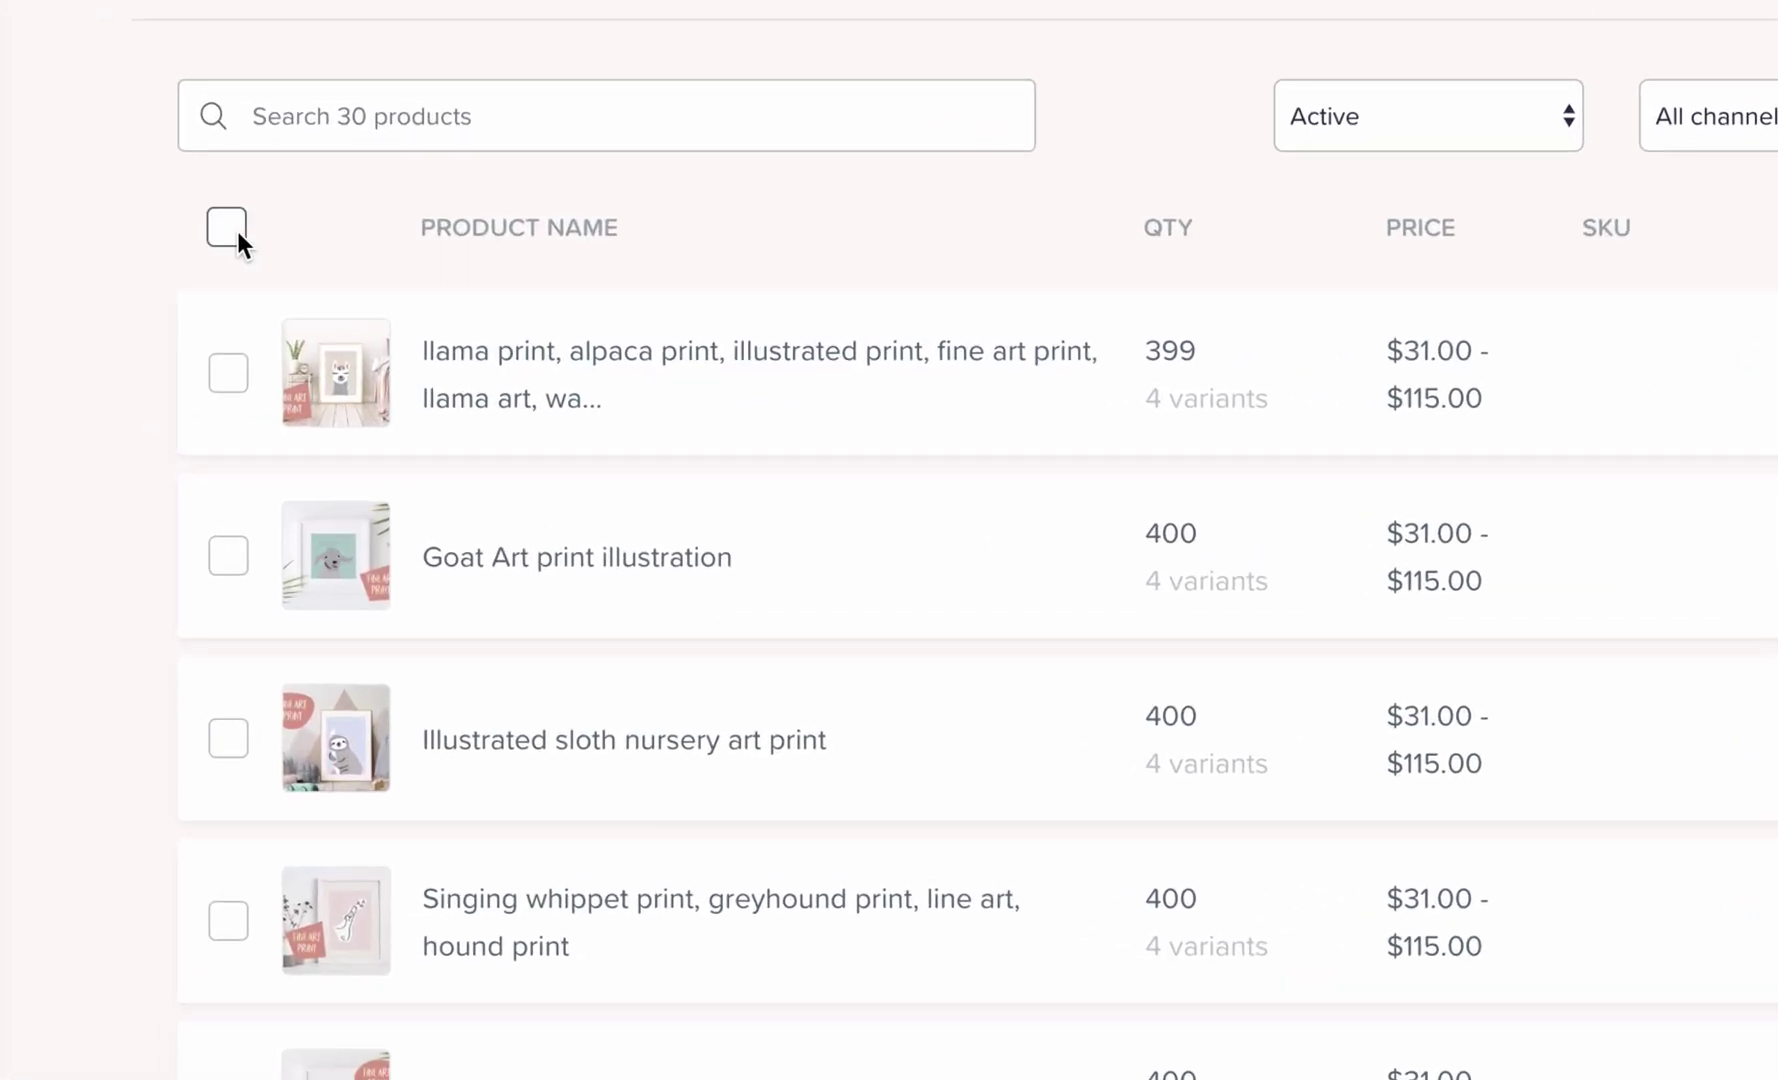
Select all 24 products and choose to add them to another channel
click(238, 231)
scroll(356, 428, down, 10)
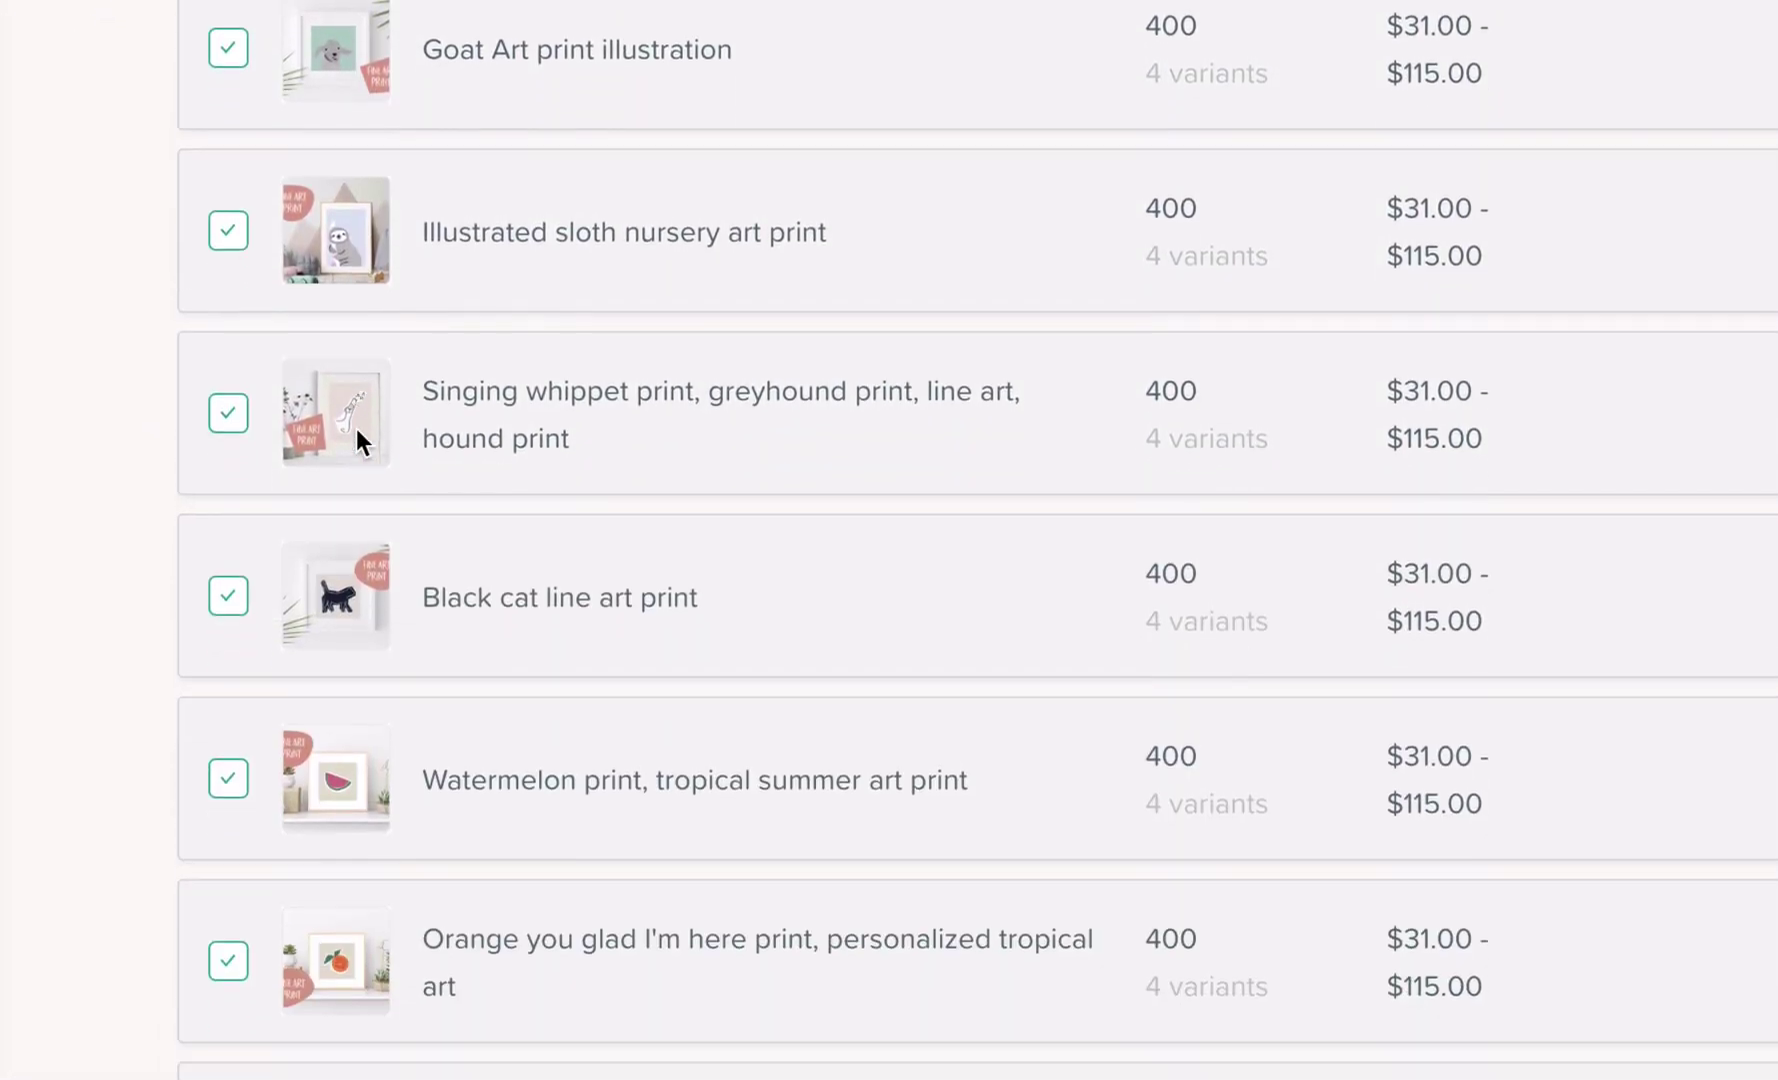
scroll(260, 413, down, 10)
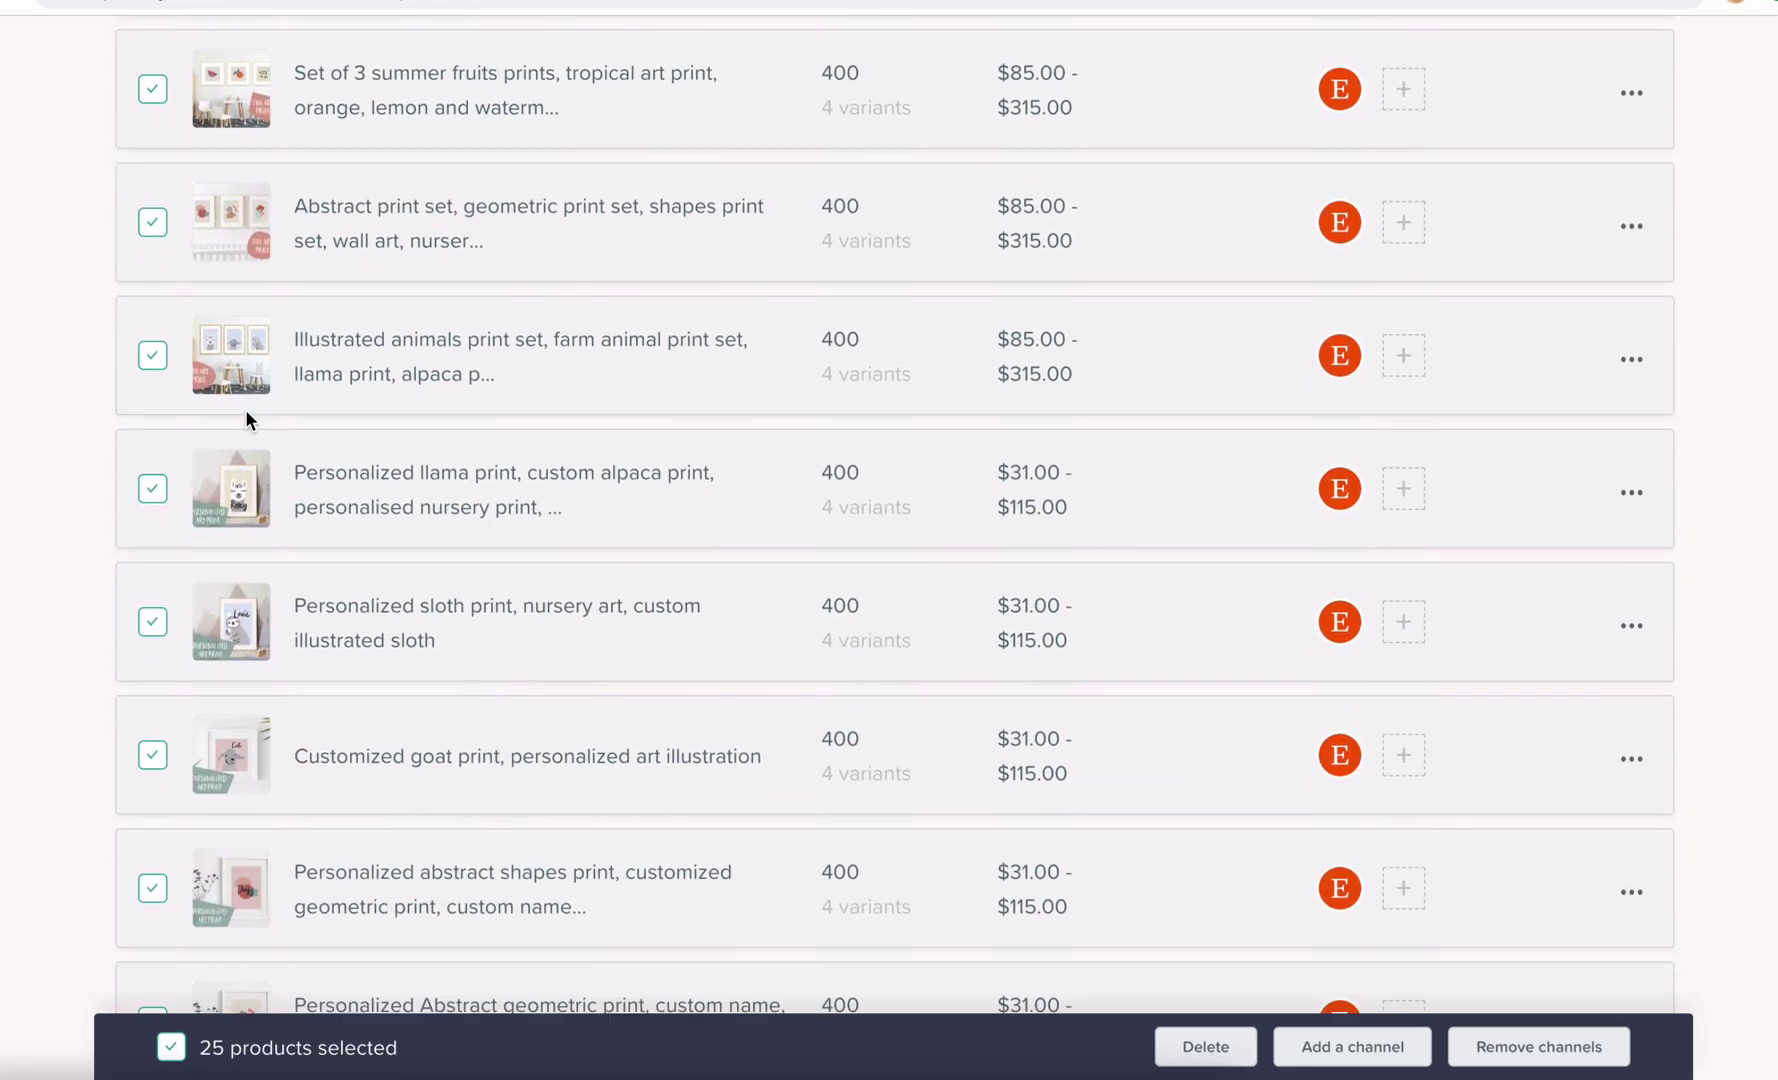
scroll(246, 413, down, 8)
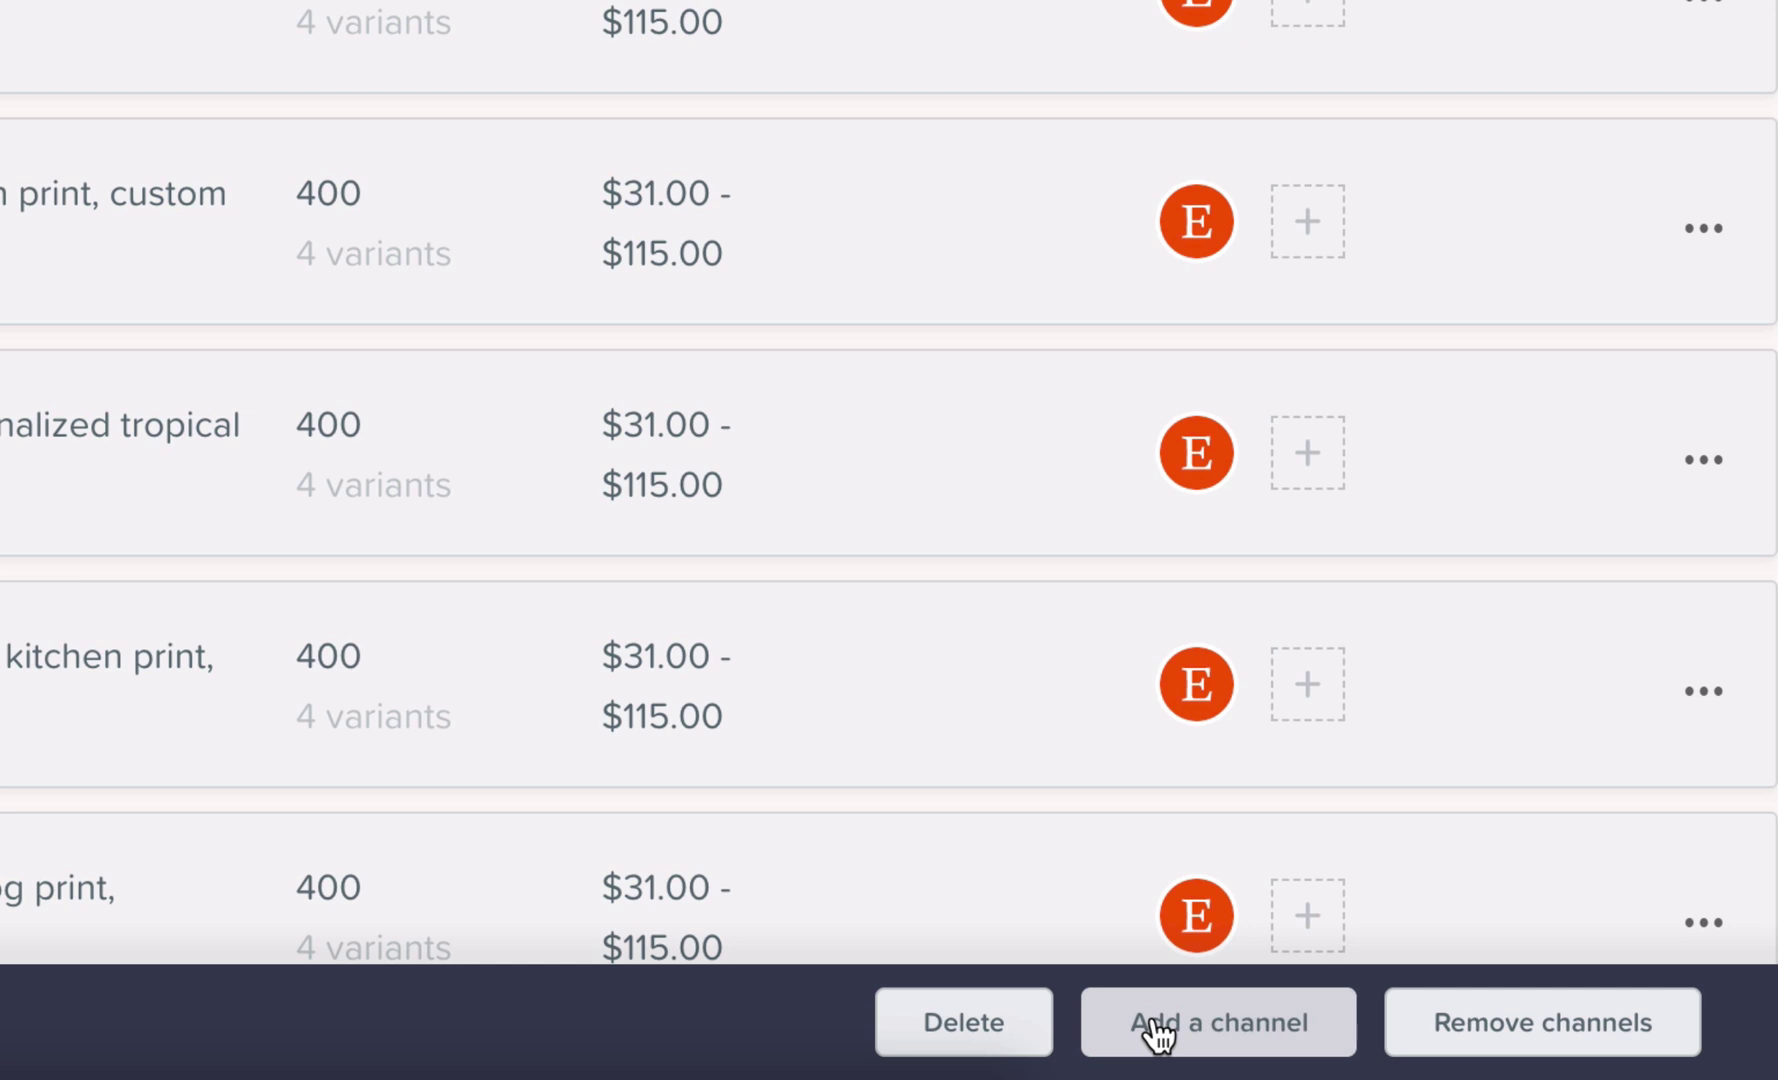
click(1157, 1030)
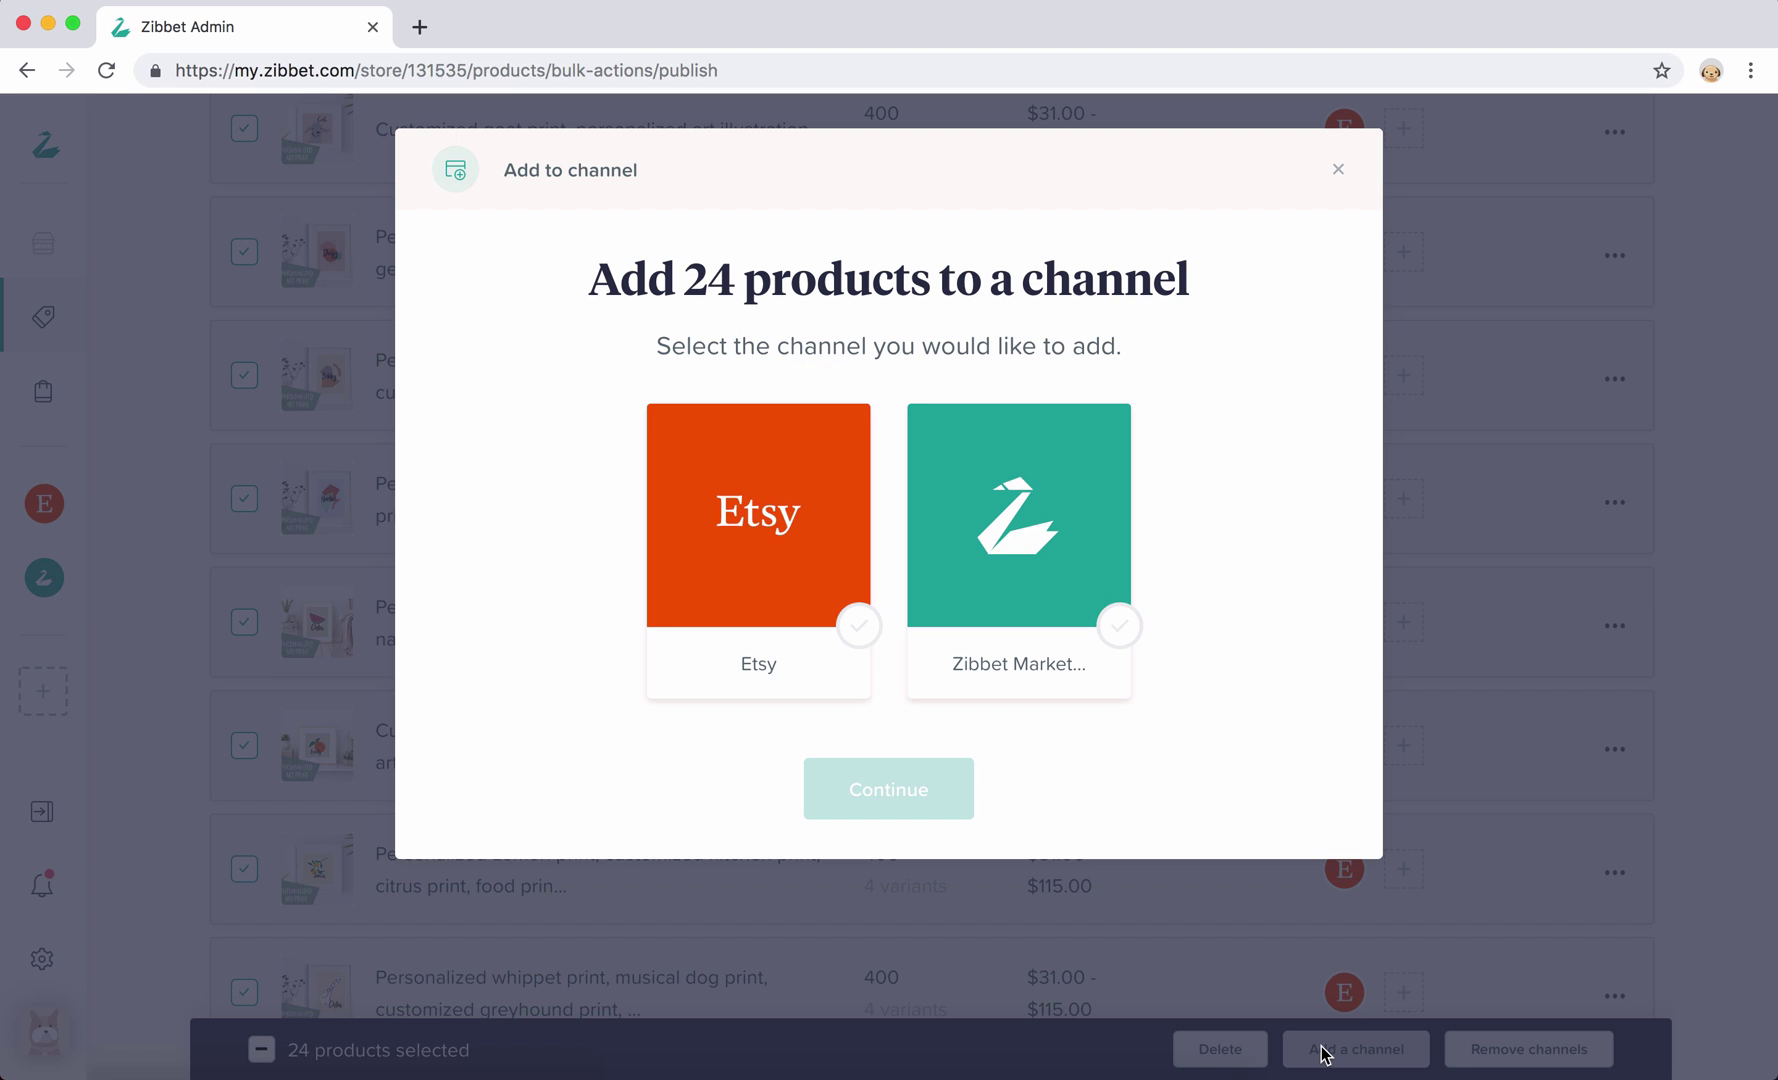
Target Zibbet Marketplace and give all 24 products the Free shipping profile
click(1132, 645)
click(928, 790)
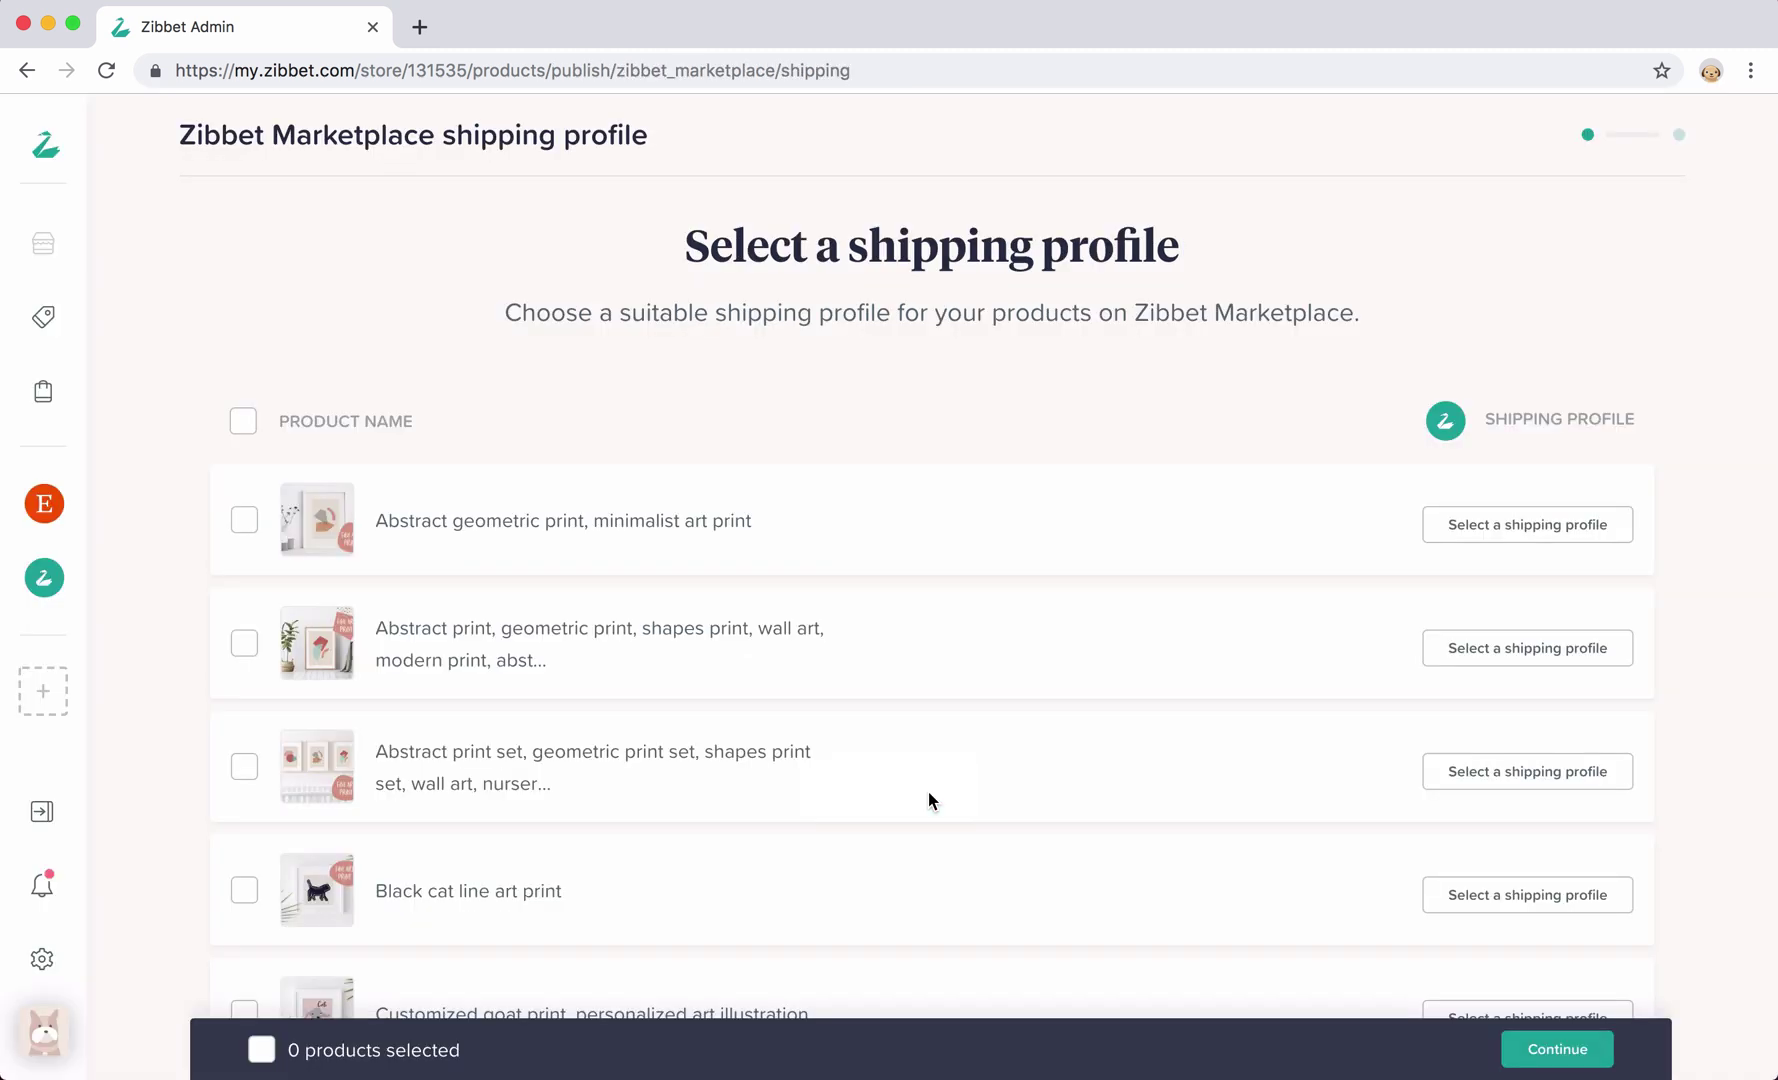
click(243, 421)
scroll(820, 740, down, 1)
click(1391, 1049)
click(870, 599)
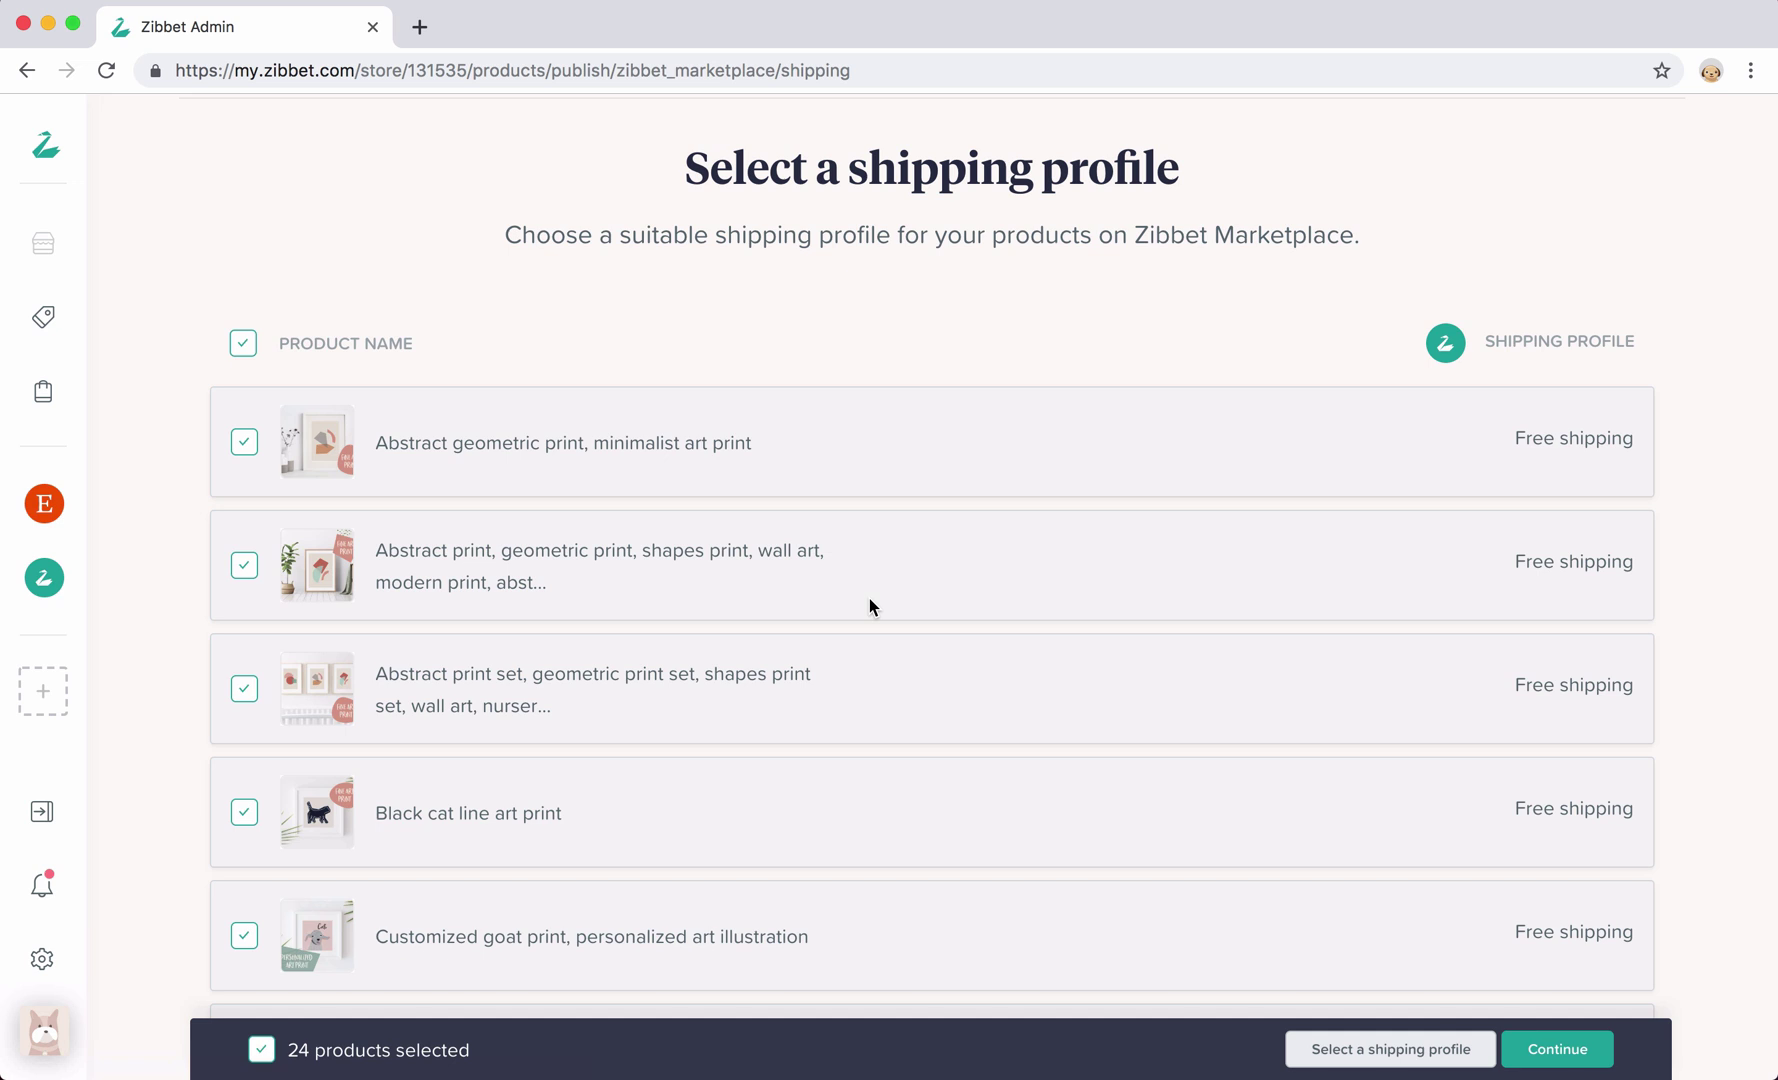
scroll(870, 599, down, 3)
scroll(870, 600, down, 20)
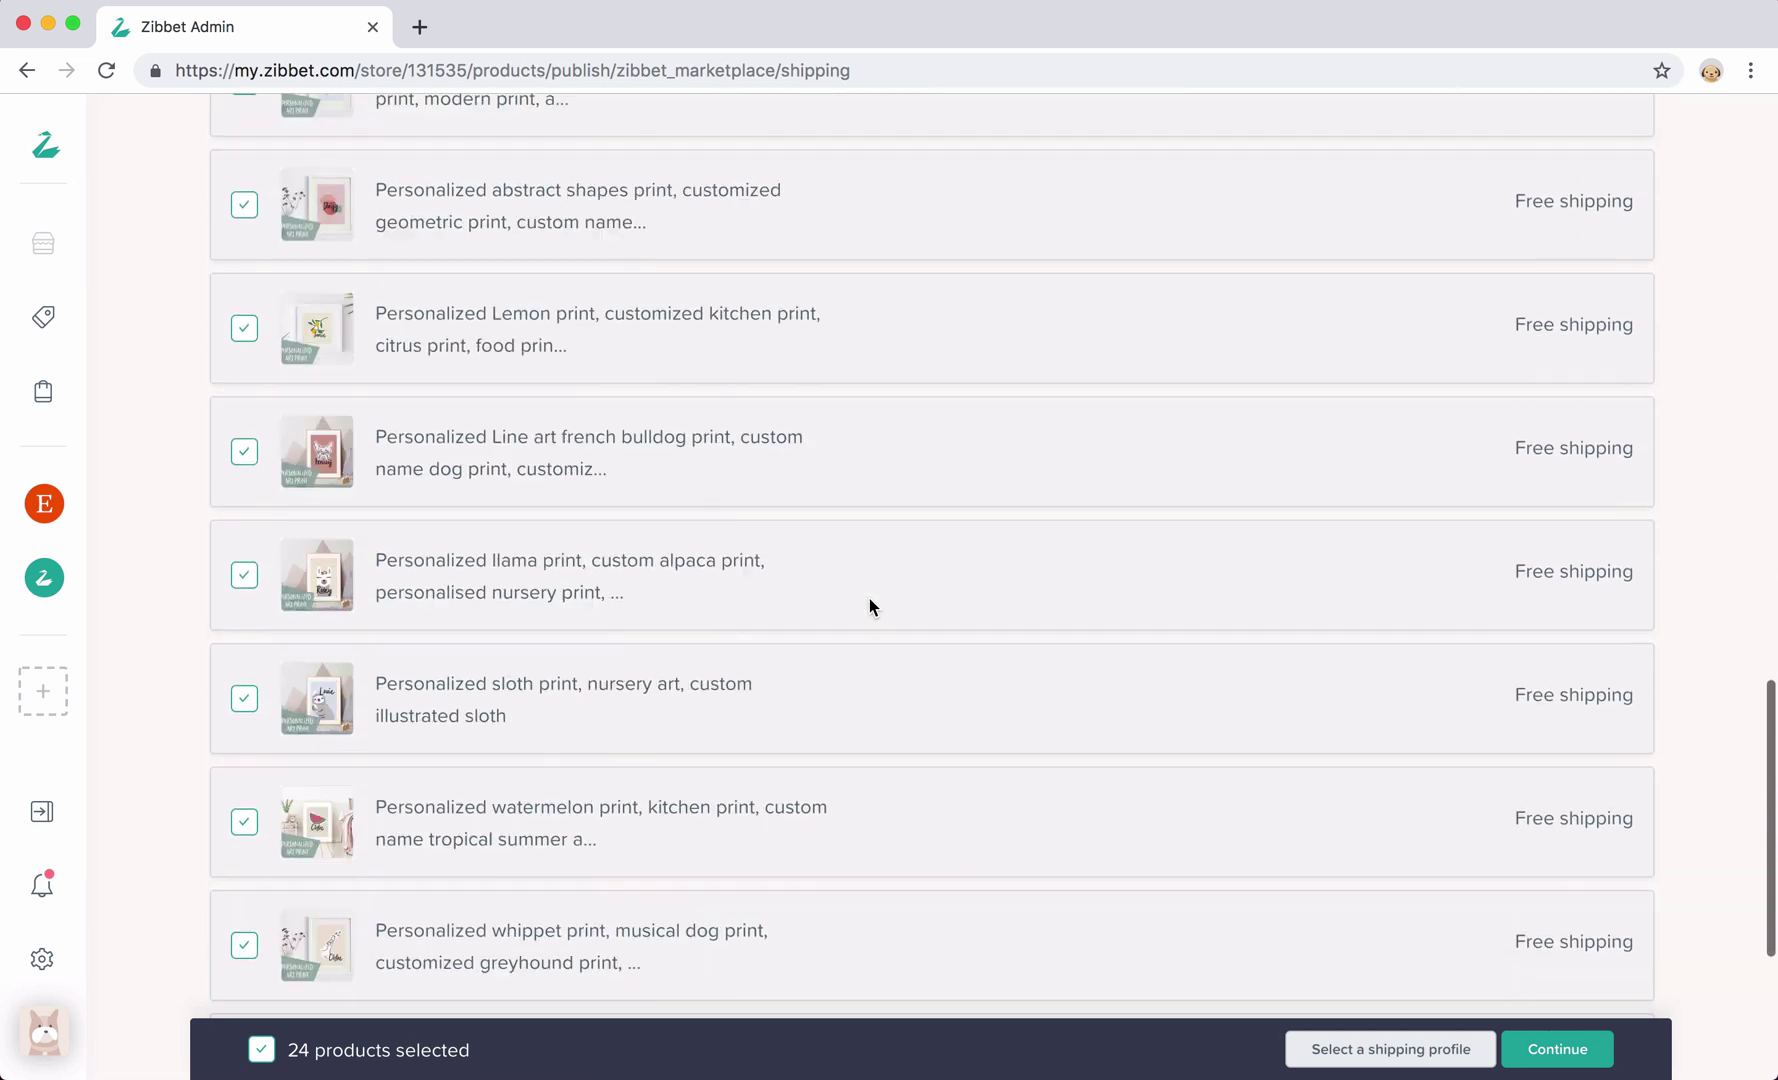
Continue to the category step and select all 24 products
click(1557, 1049)
click(241, 413)
scroll(240, 416, down, 1)
scroll(237, 418, down, 20)
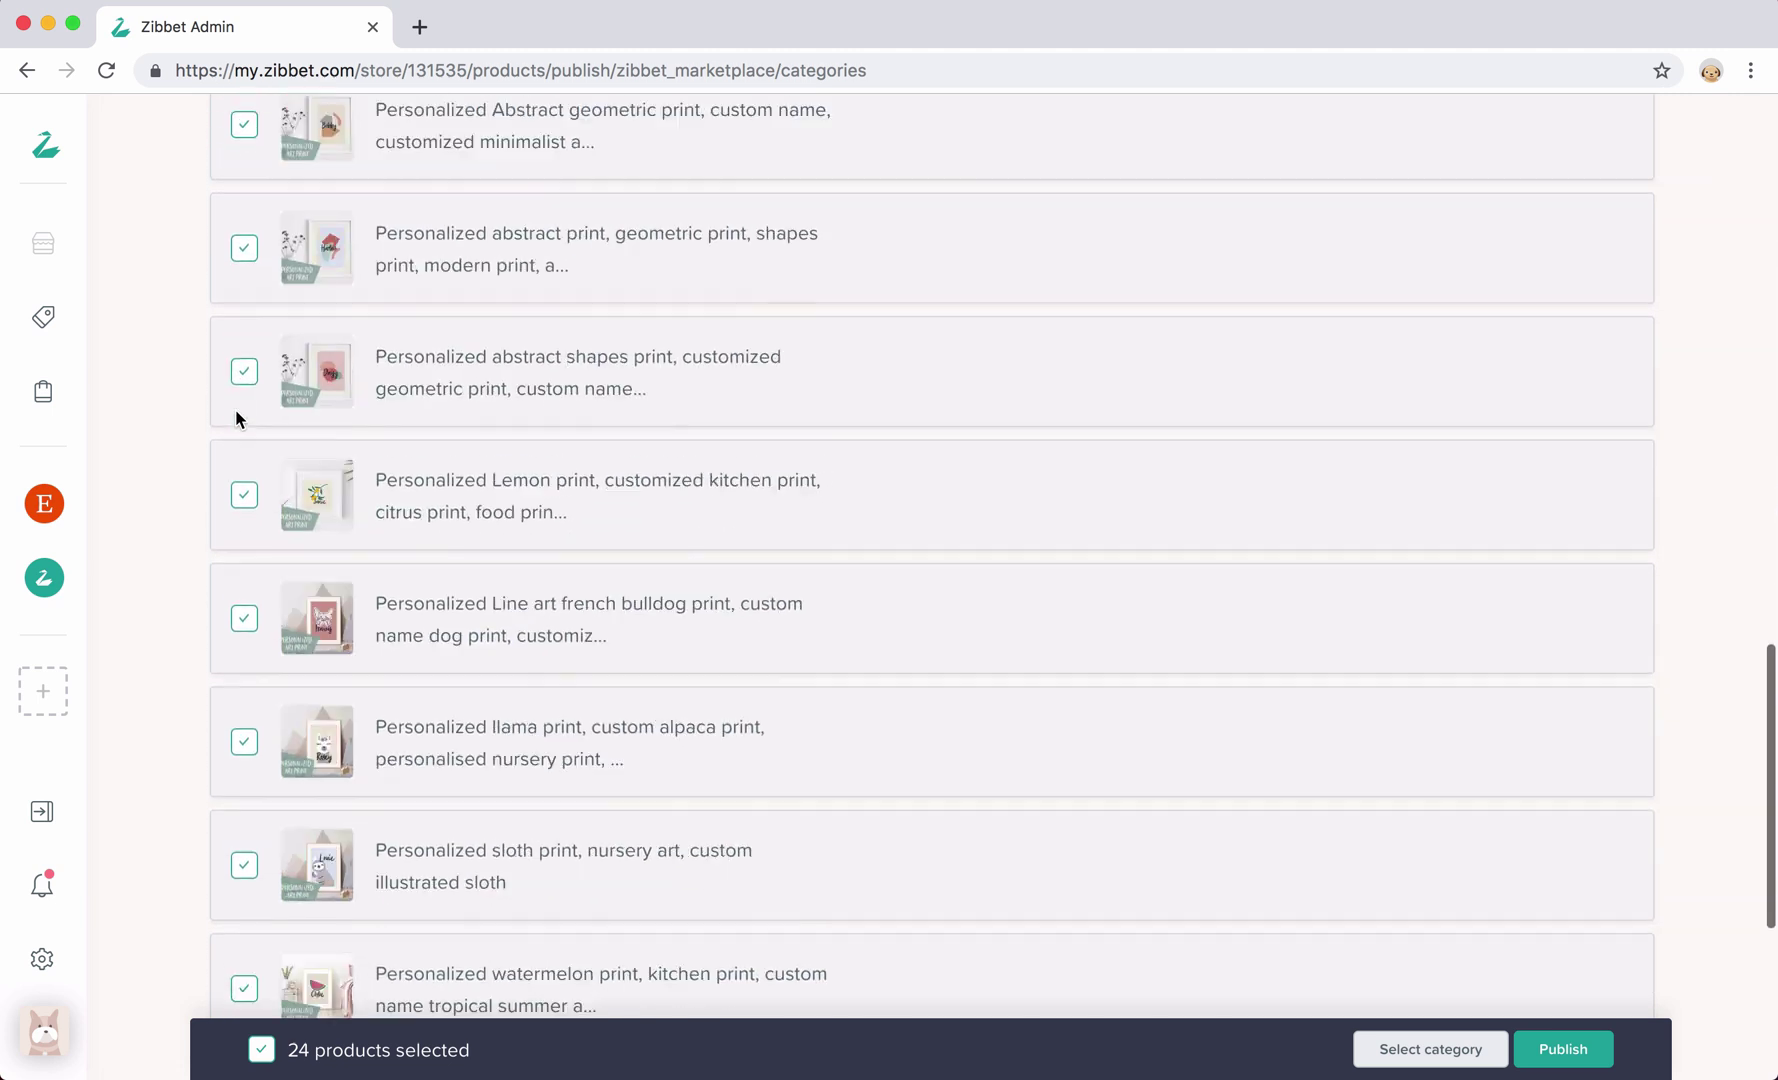
scroll(238, 418, down, 1)
Categorise all 24 products as Handmade › Paper Goods › Other and publish them
click(1430, 1049)
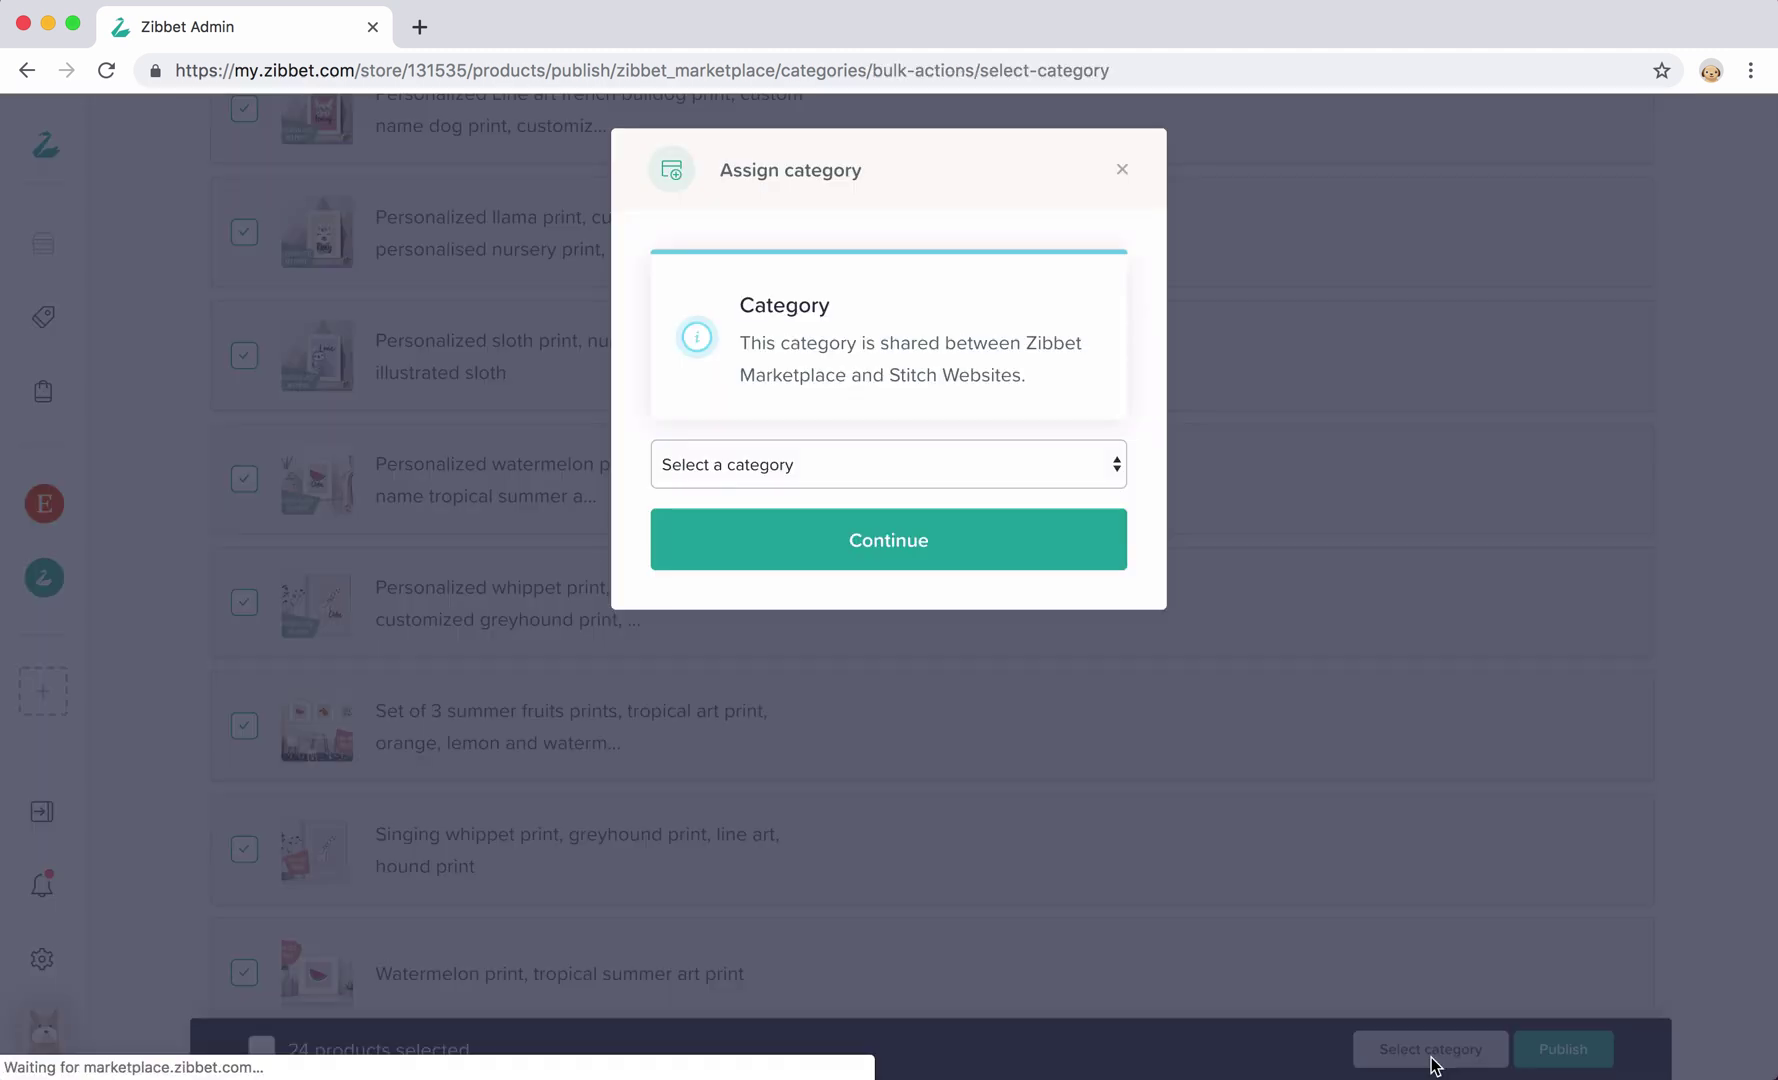
click(927, 480)
click(881, 488)
click(863, 525)
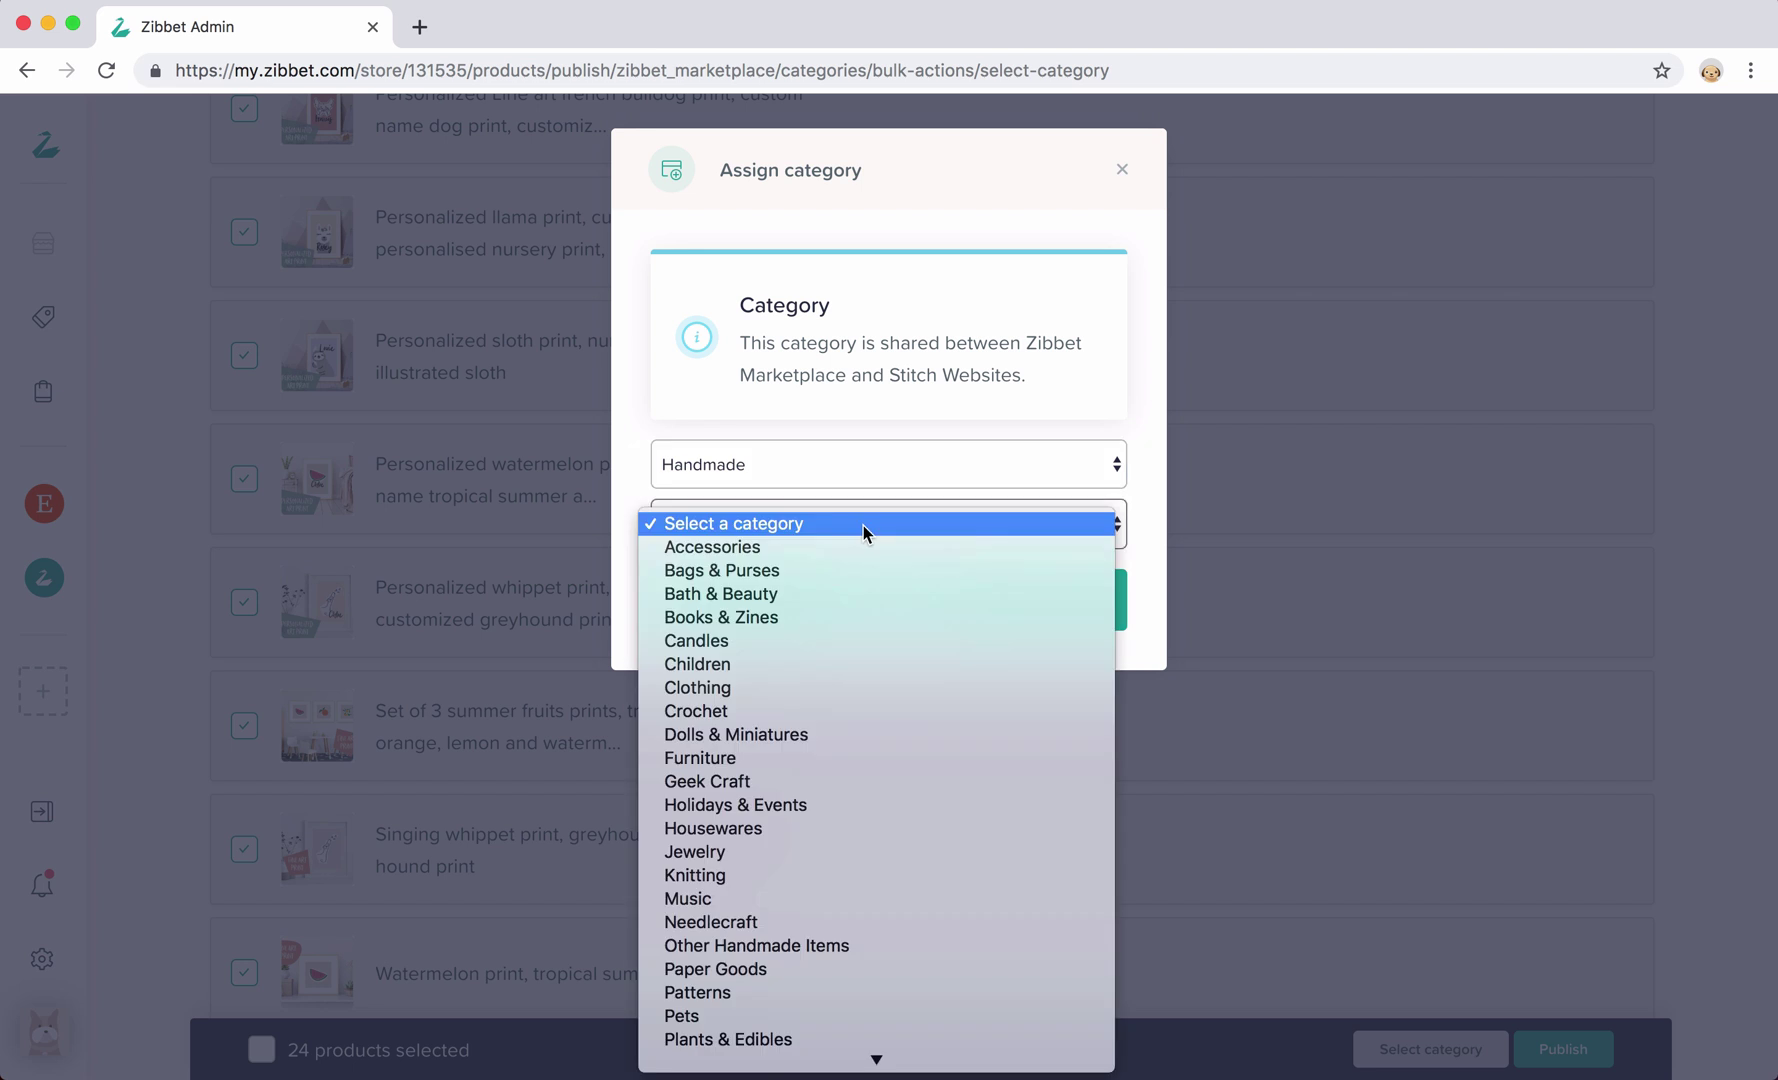
click(810, 968)
click(786, 588)
click(765, 793)
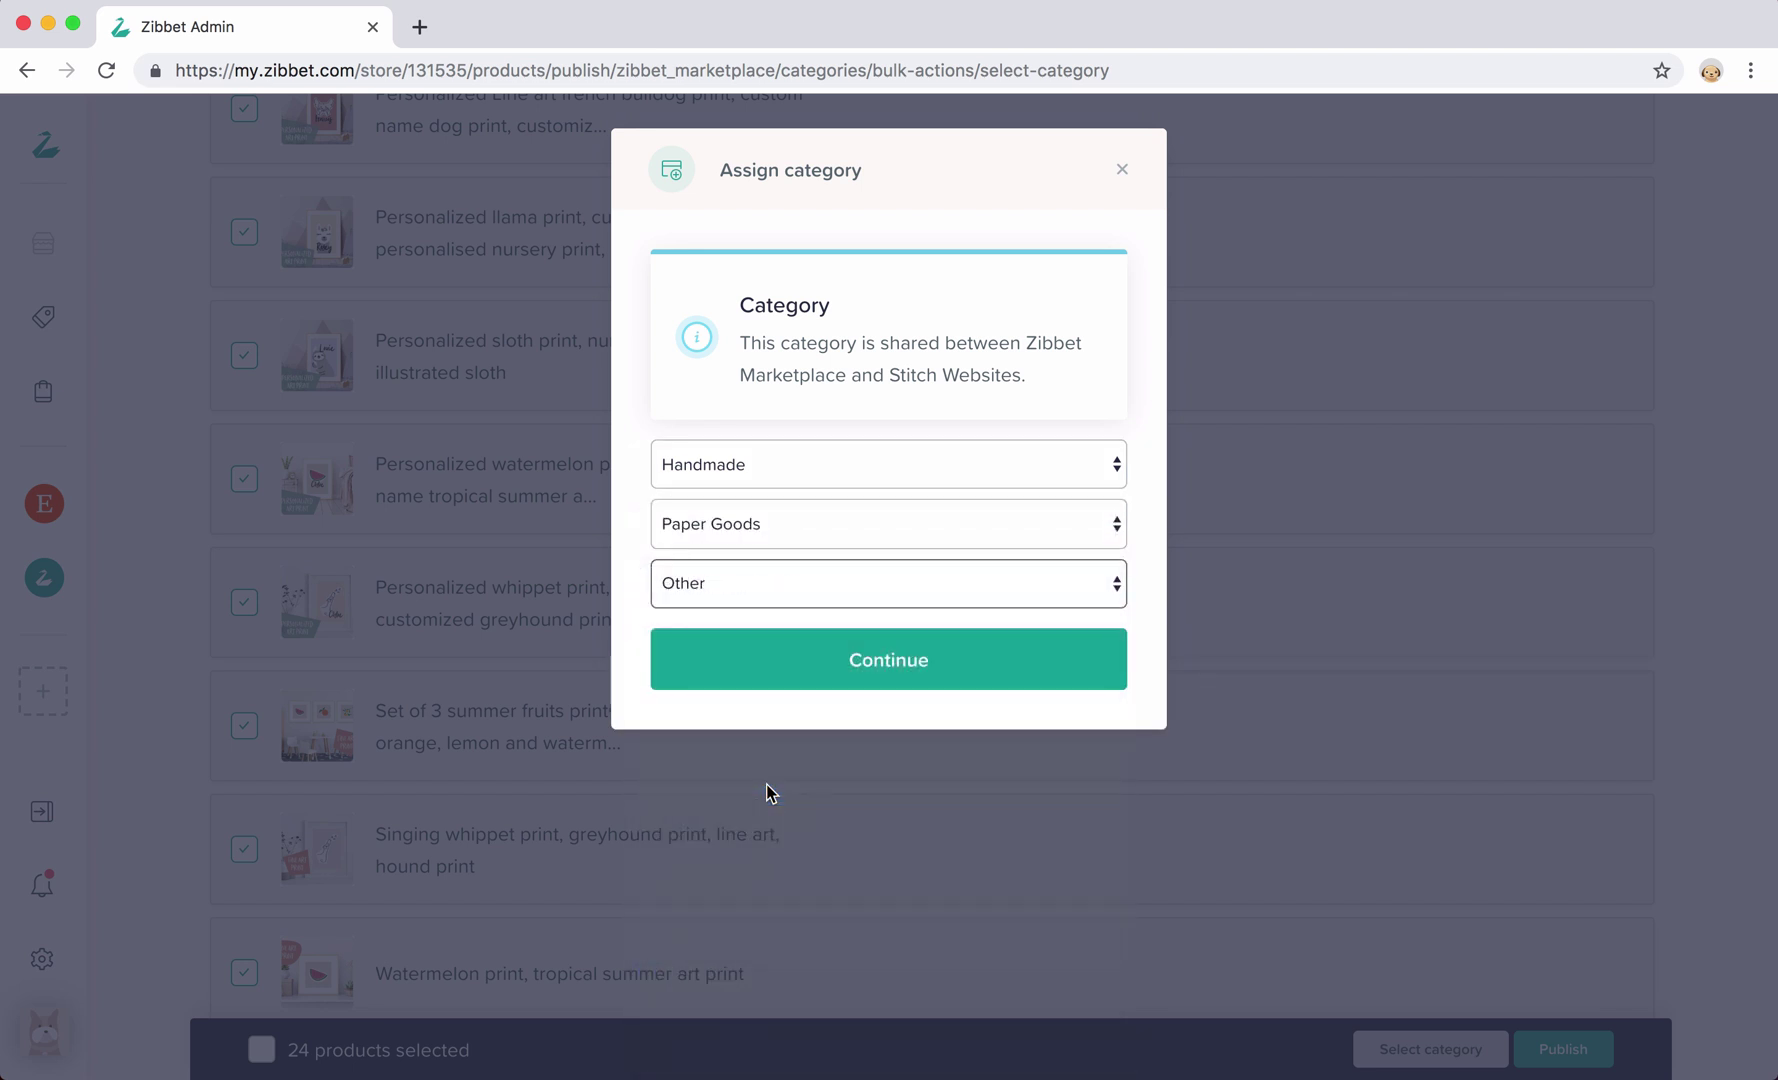
click(781, 663)
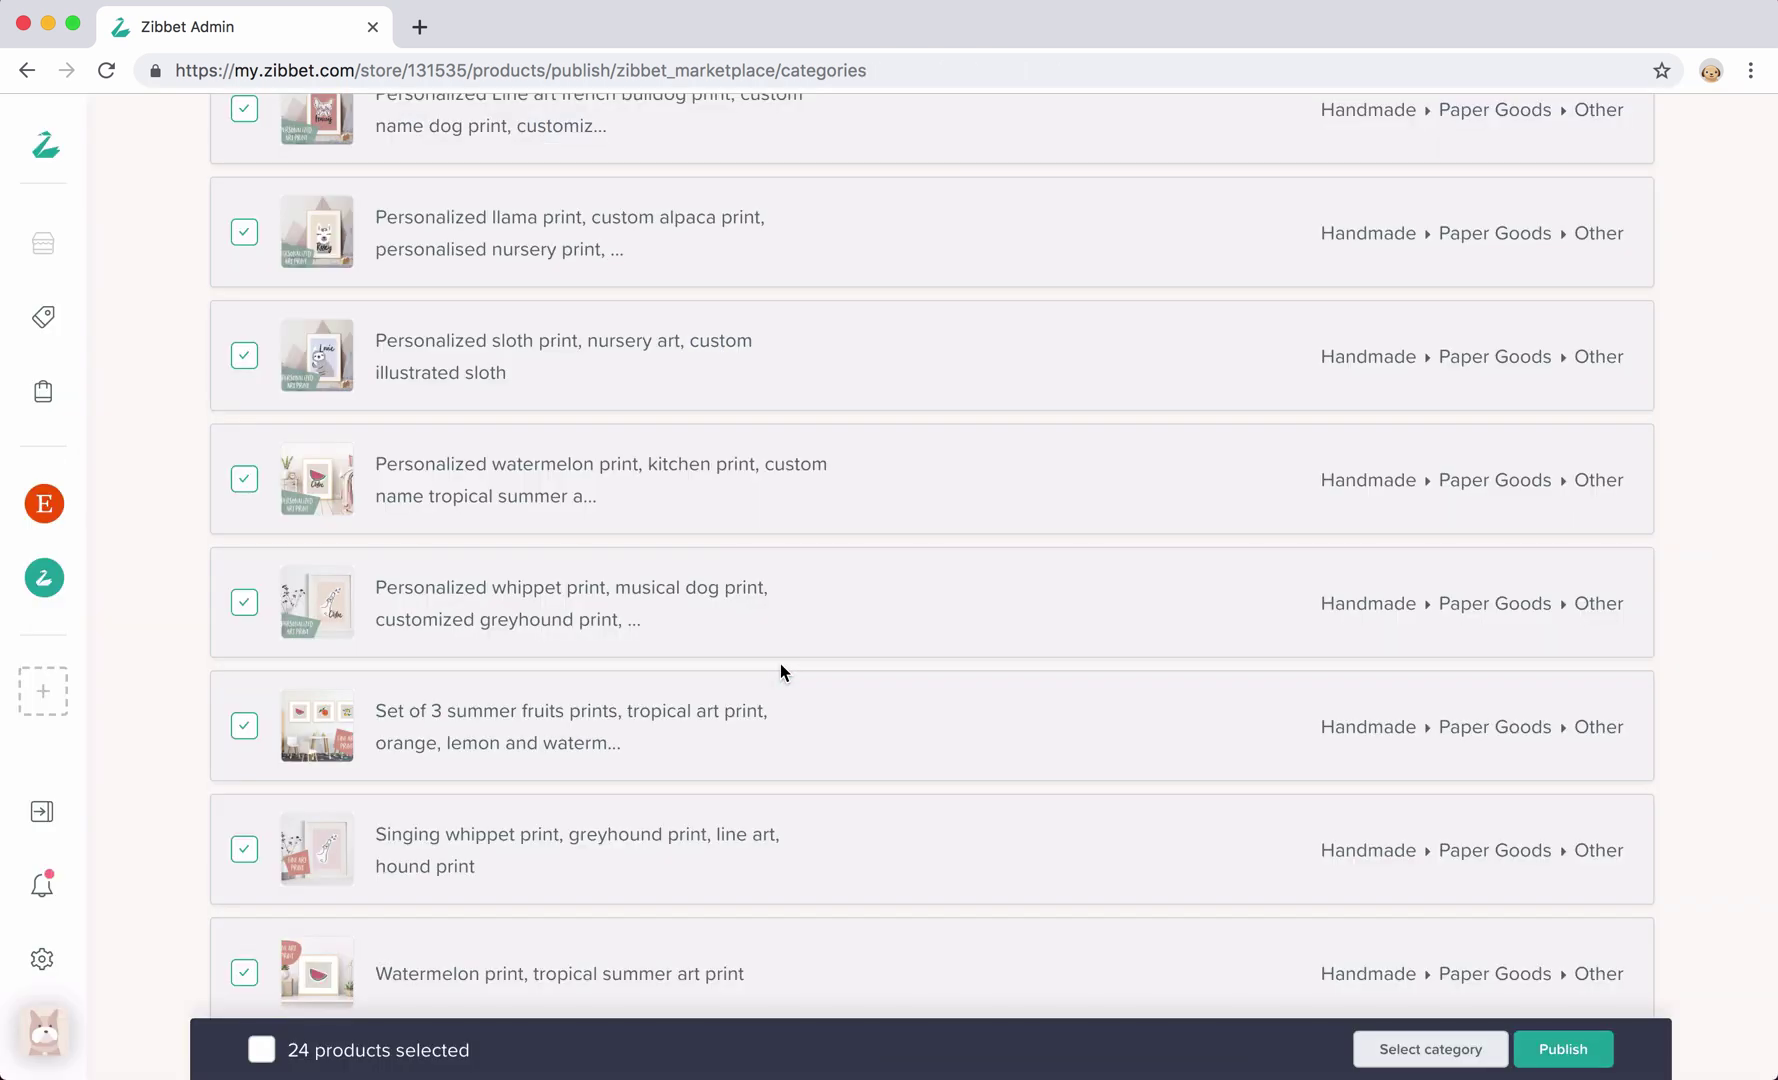
click(1575, 1052)
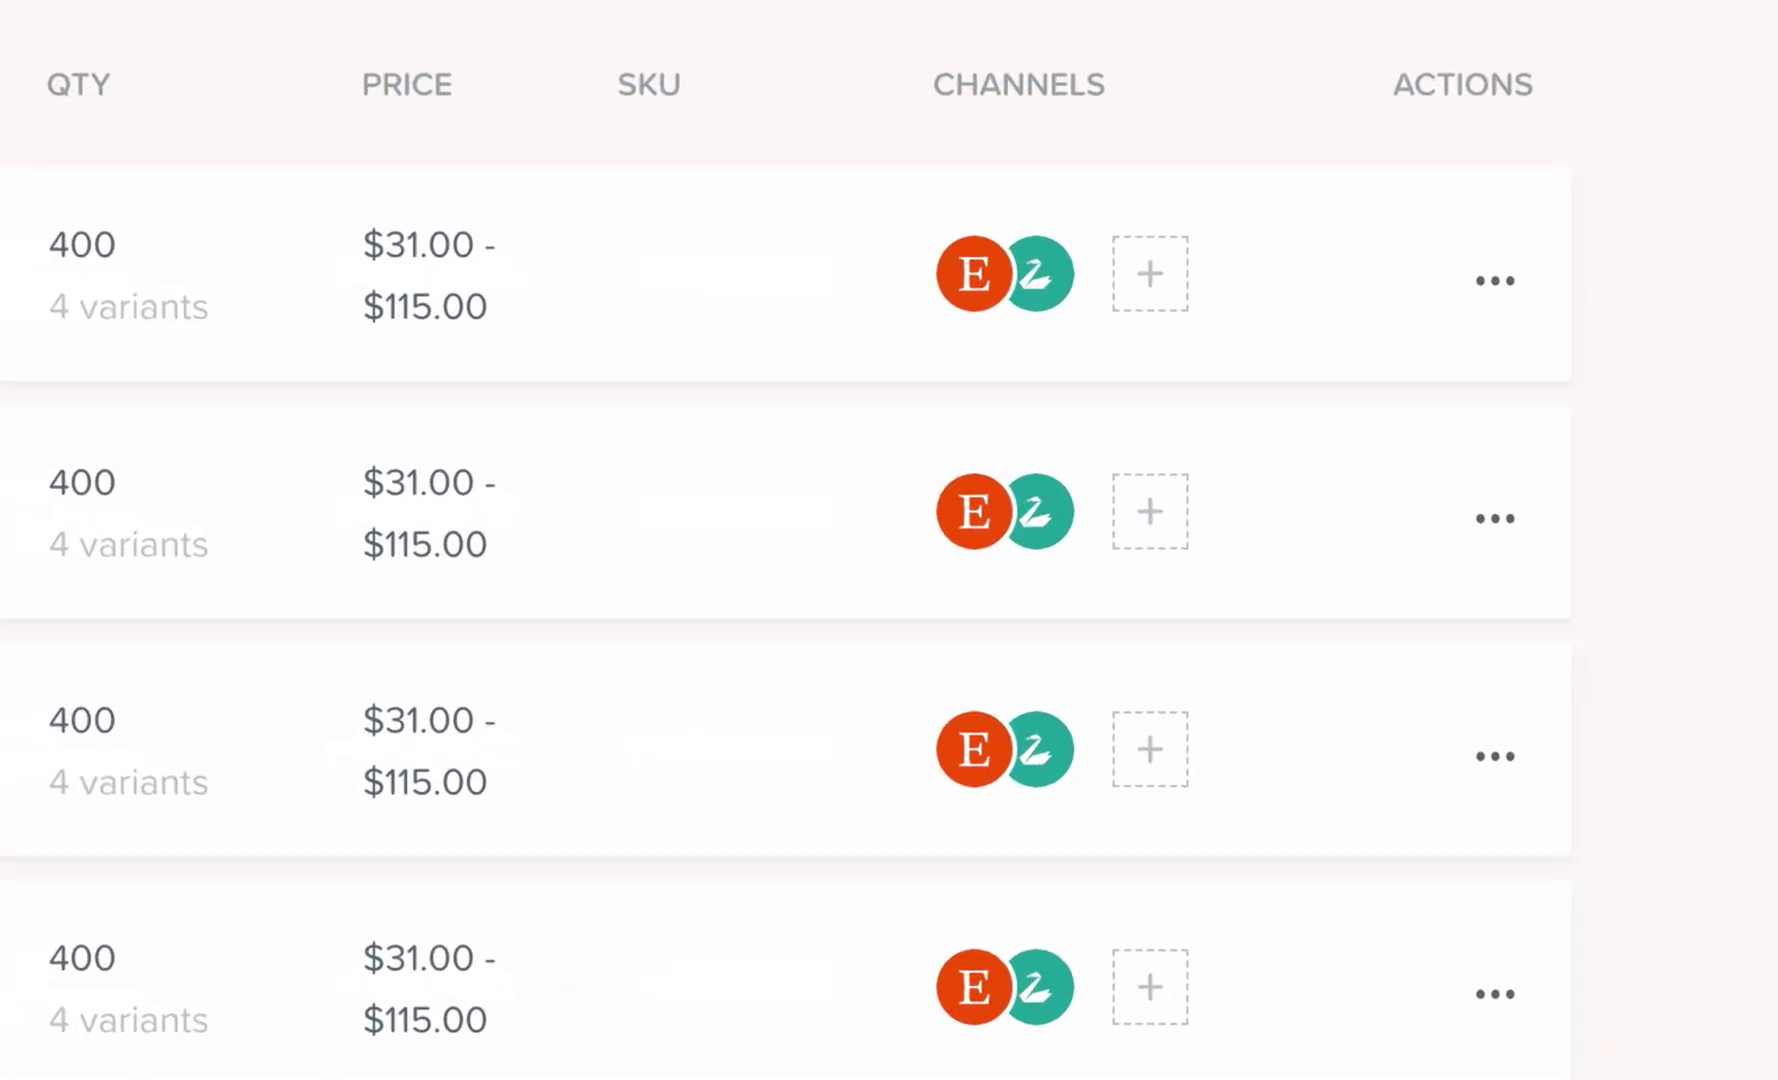
scroll(1649, 204, down, 5)
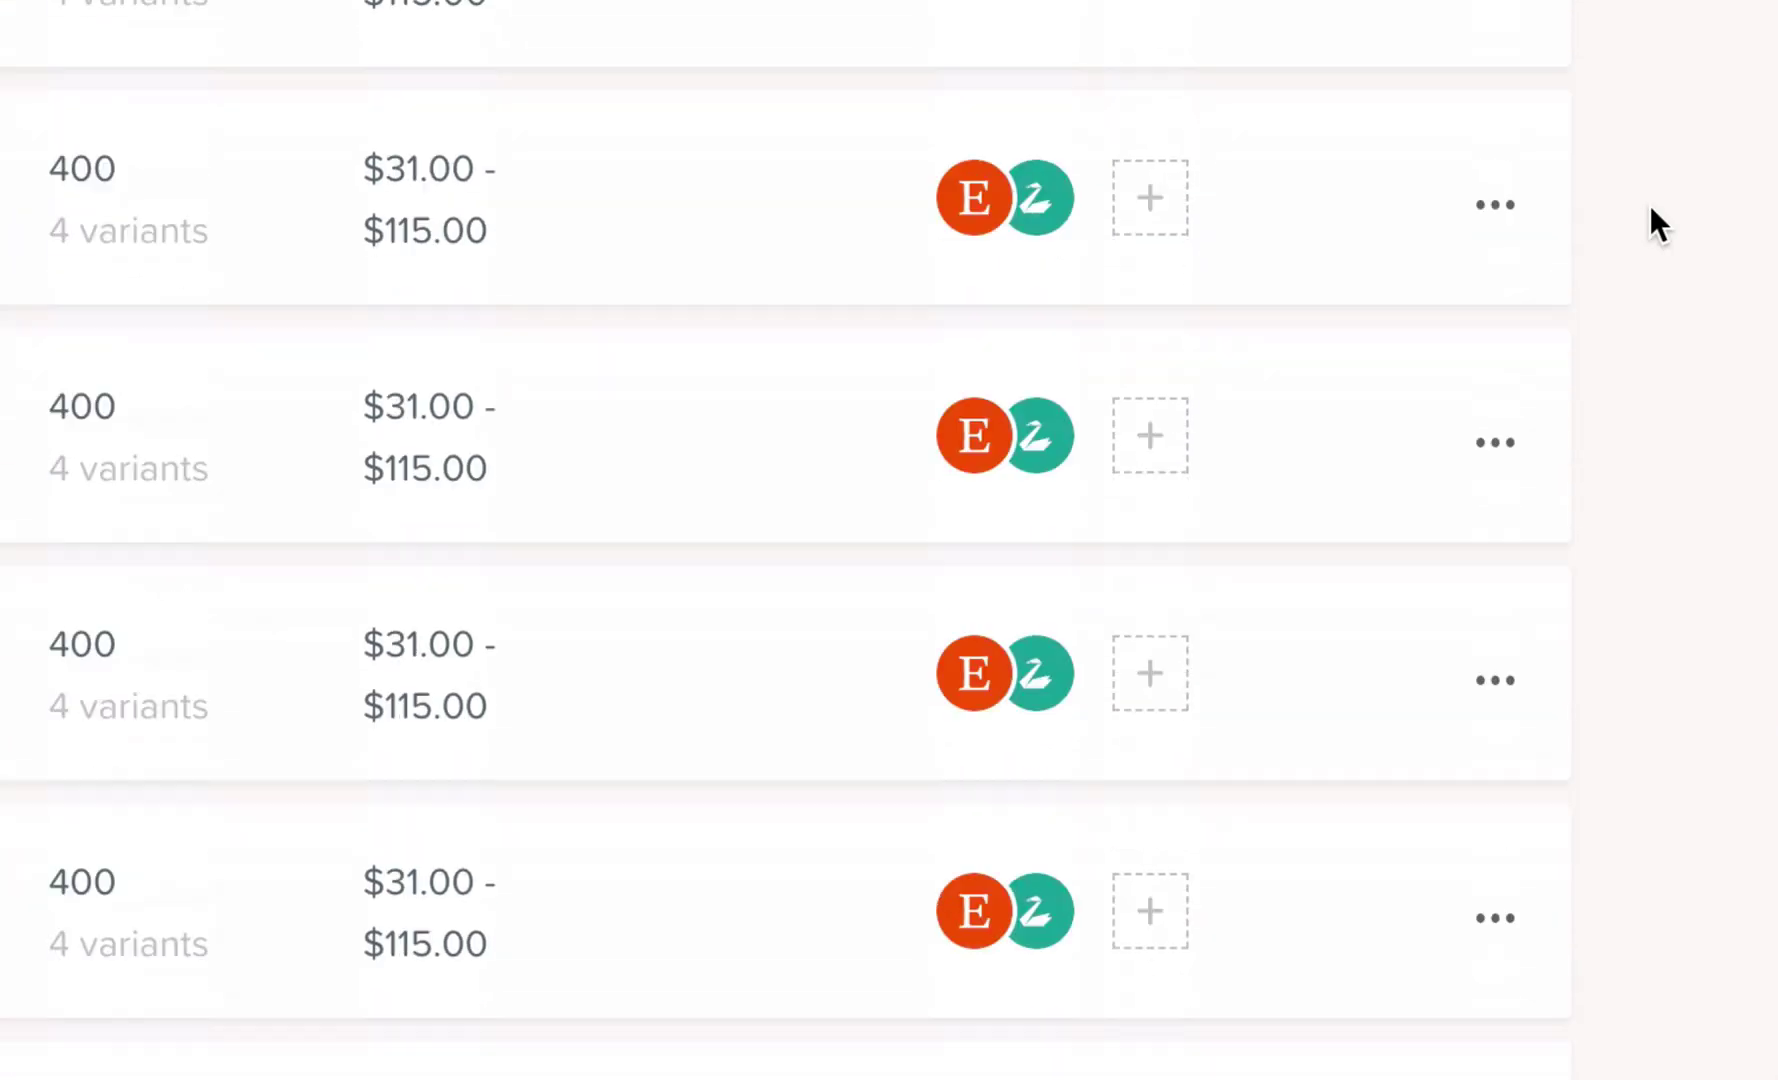